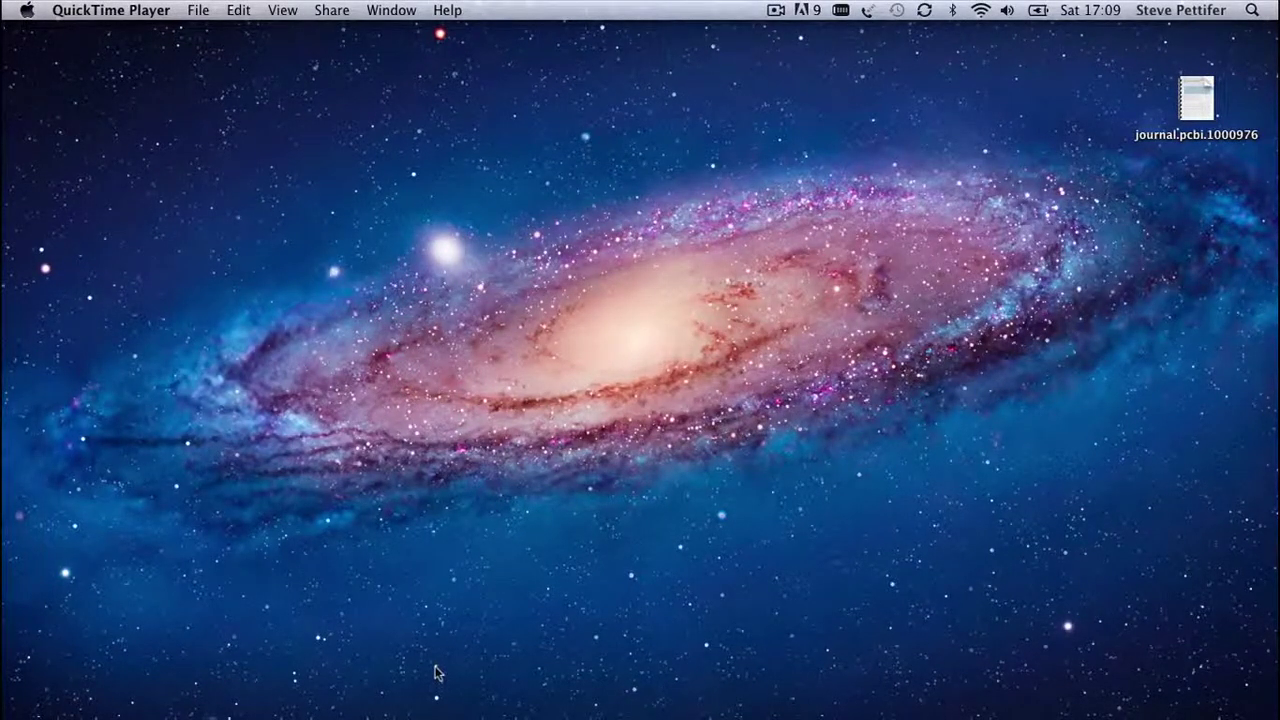
Open the journal.pcbi.1000976 PDF from the desktop in Utopia Documents and enlarge its window to fill the screen.
mouse_move(514, 700)
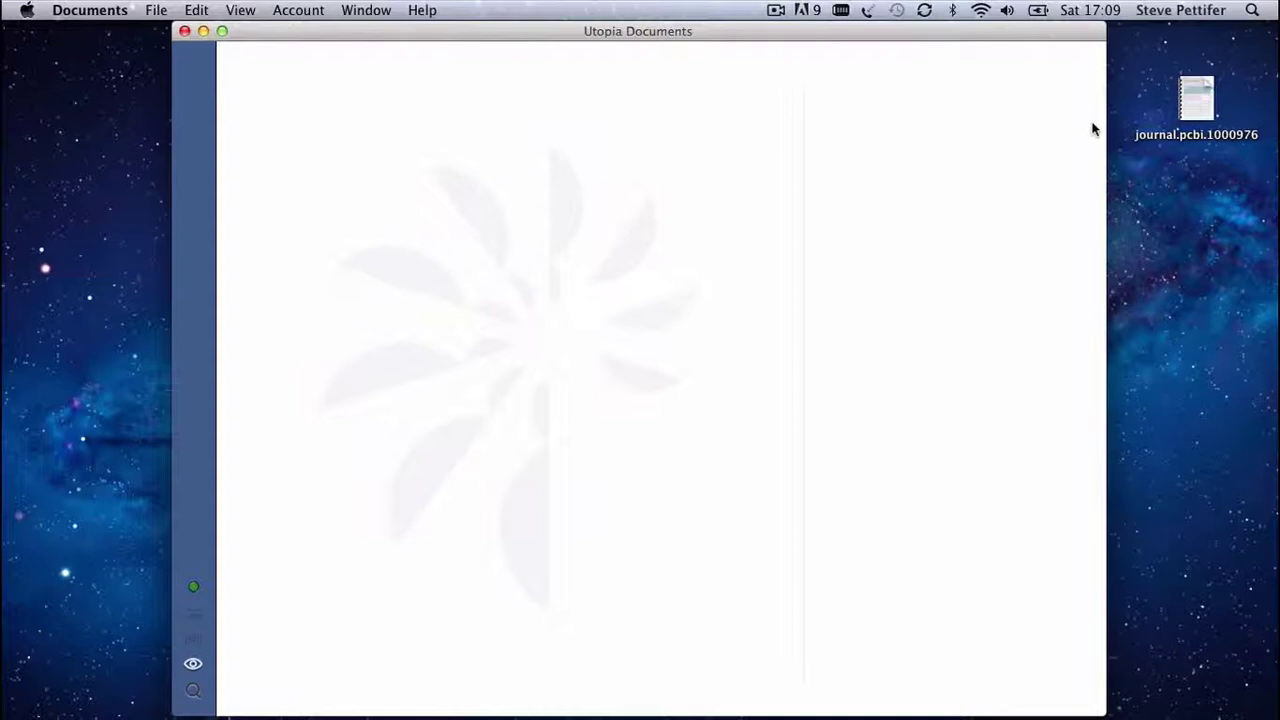
click(158, 10)
mouse_move(166, 54)
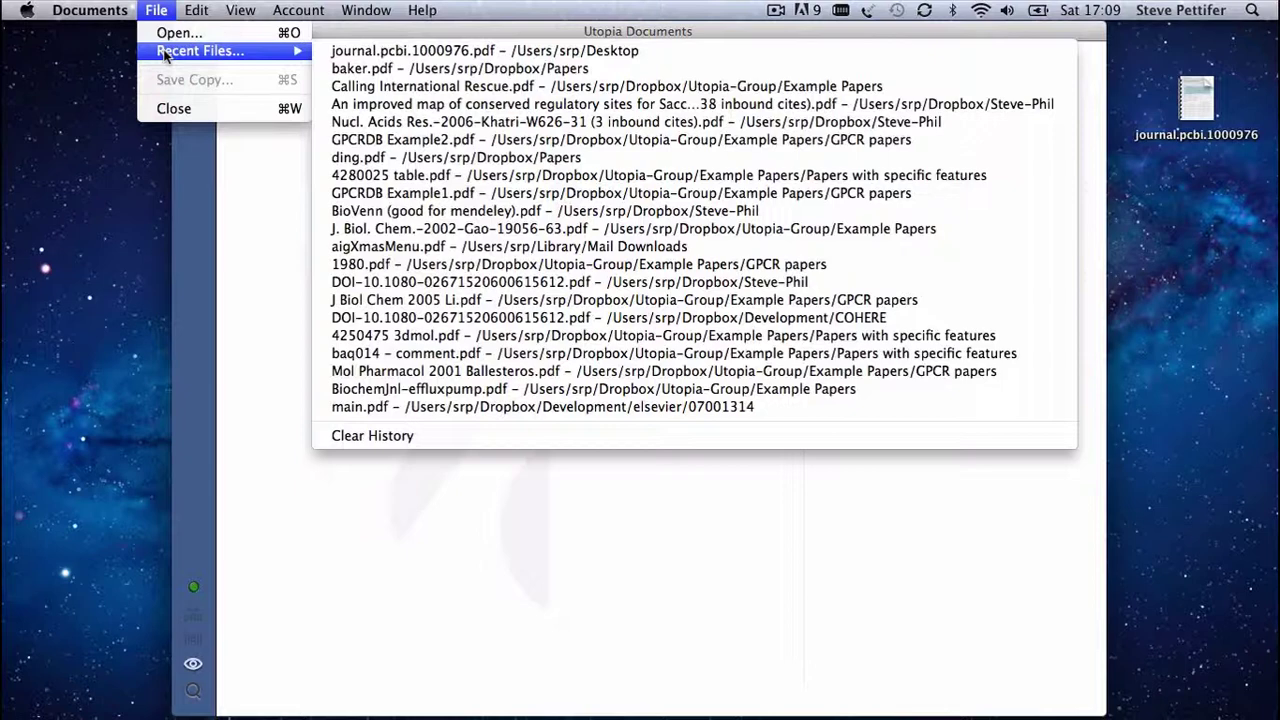
click(100, 72)
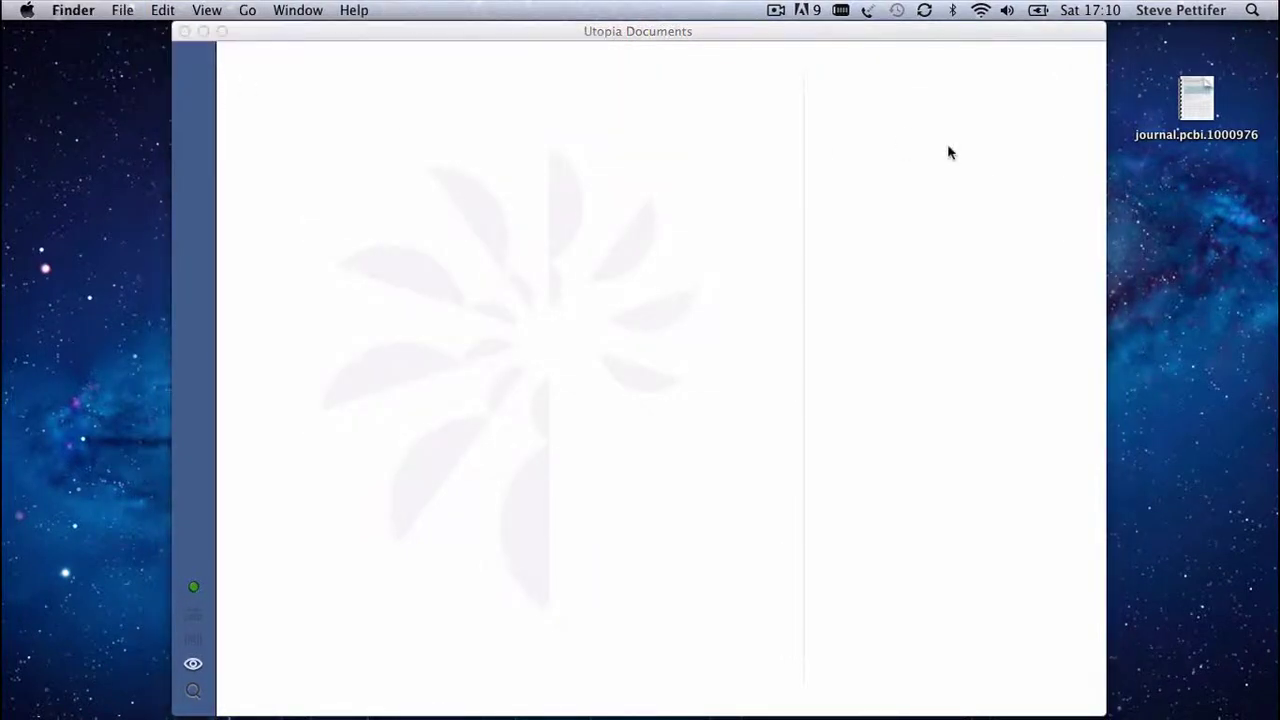
drag(1190, 110, 445, 233)
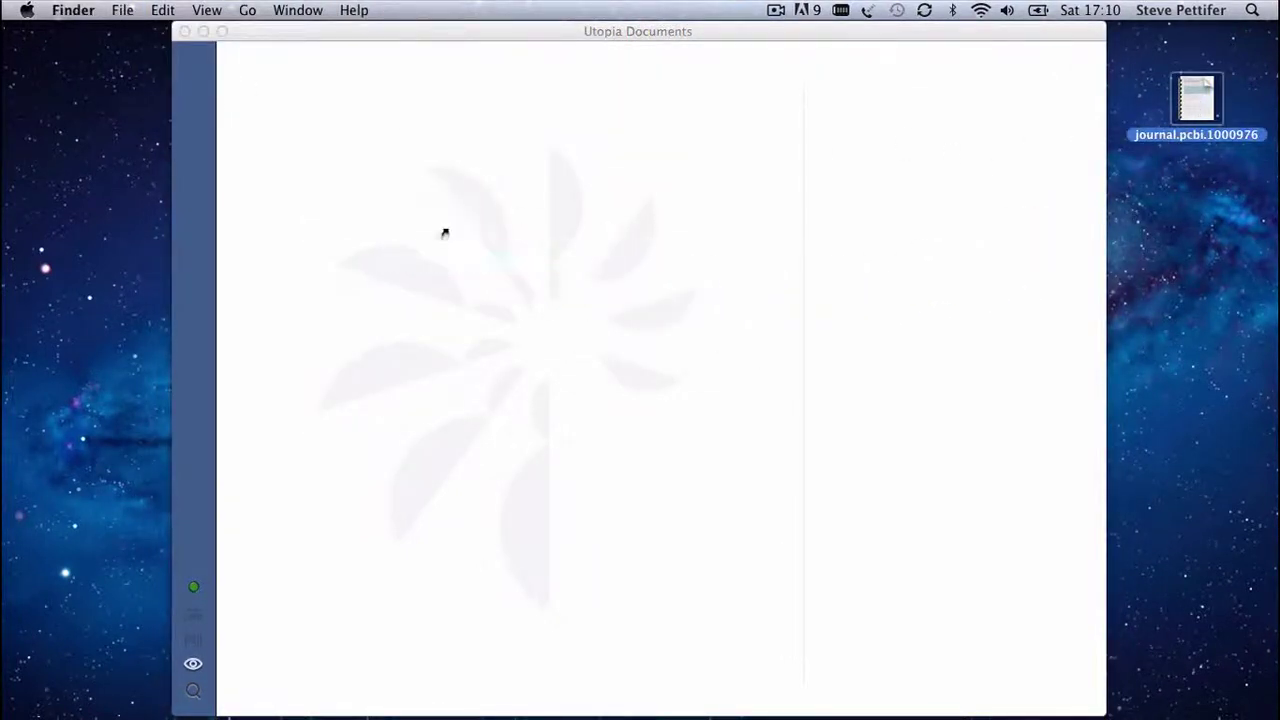
click(221, 31)
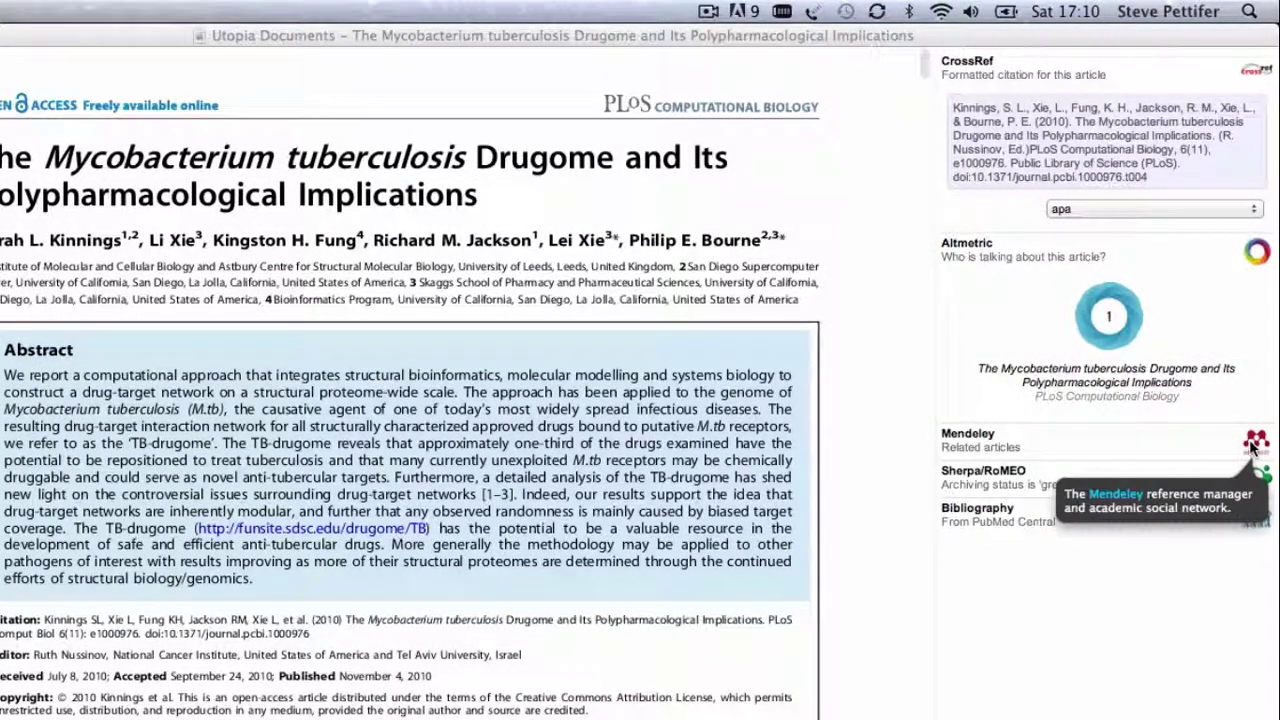
Preview the Mendeley related articles and the Sherpa/RoMEO archiving details for the article, collapsing each section after viewing.
click(1090, 443)
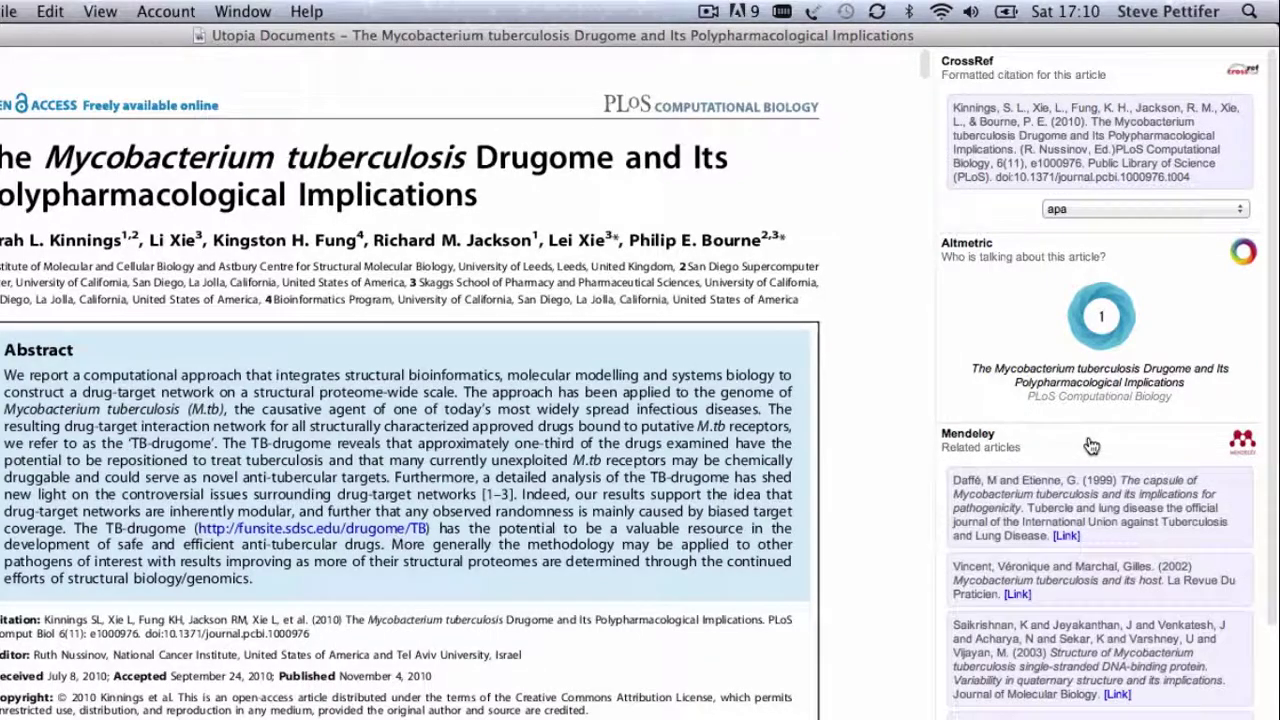
click(1091, 445)
click(1093, 480)
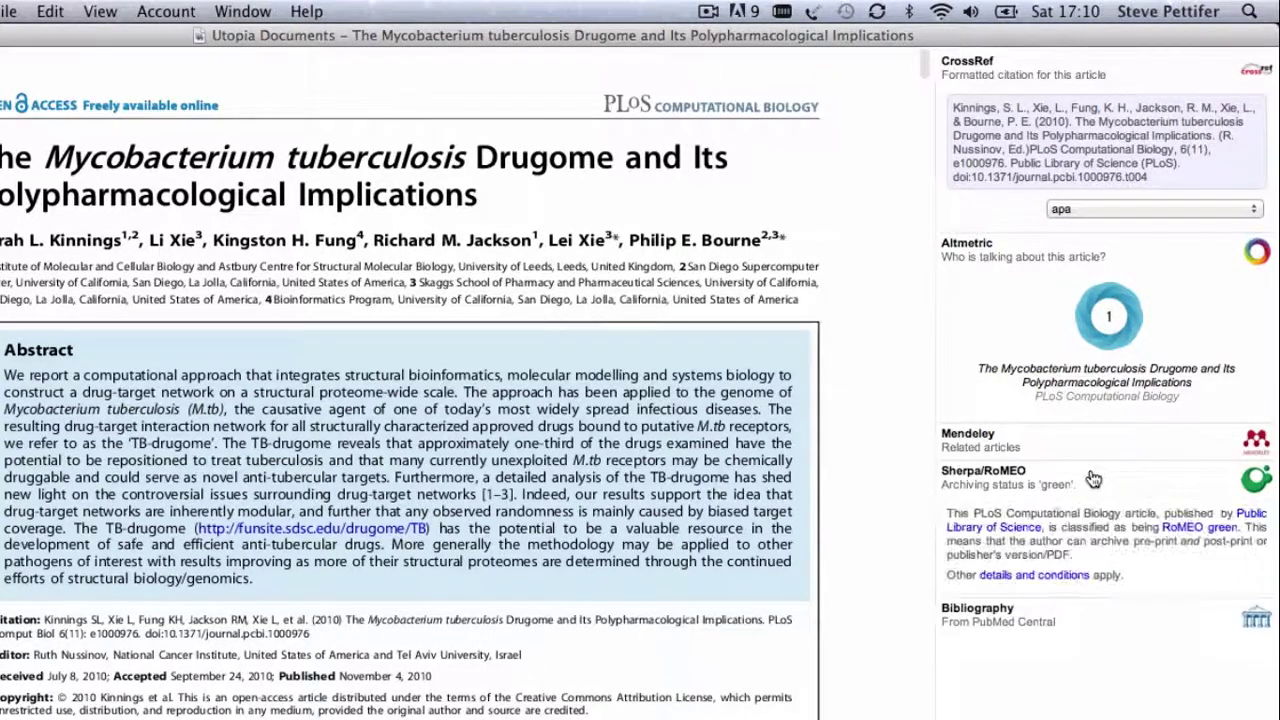
click(1092, 480)
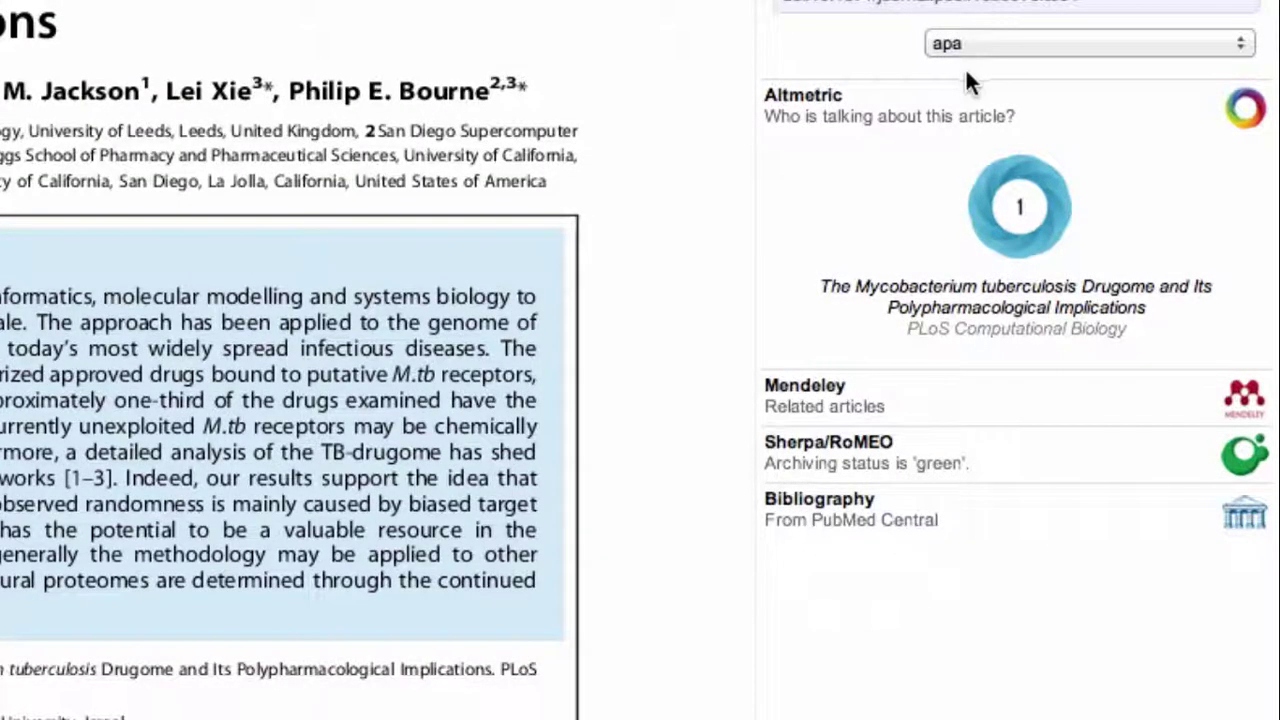
Format the article's CrossRef citation in the harvard3 style and copy the citation text.
click(966, 47)
click(966, 110)
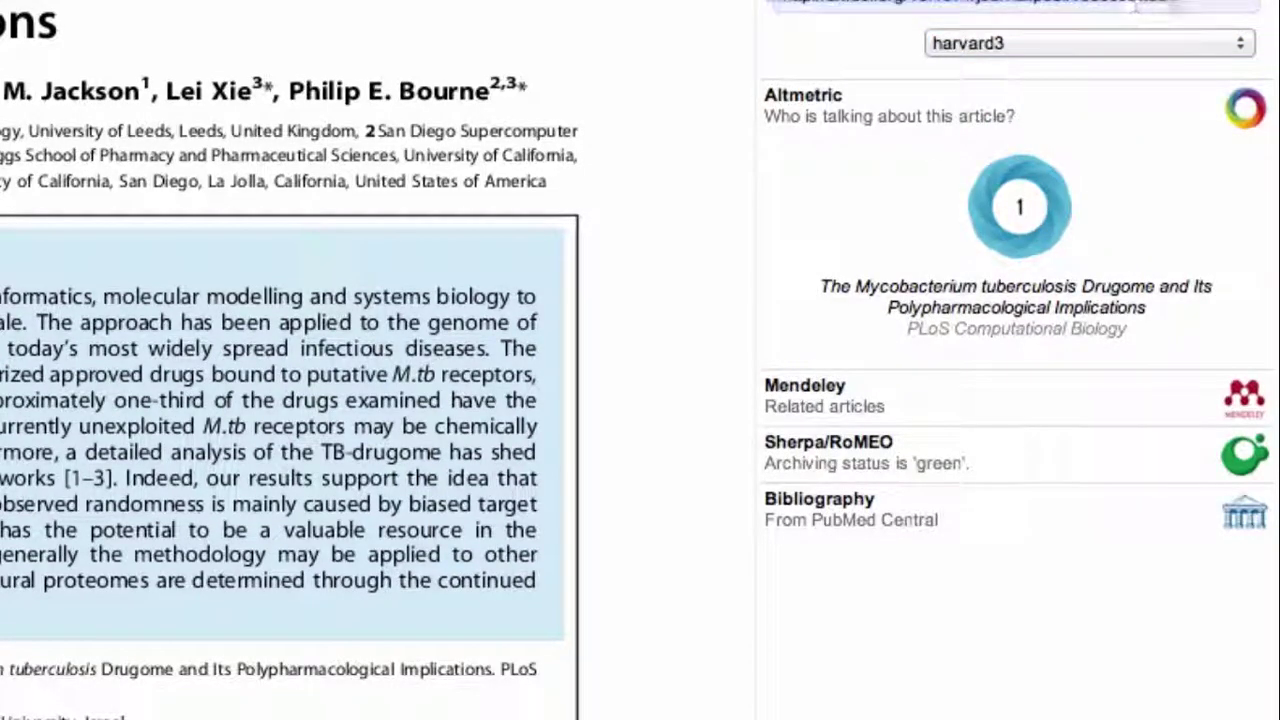
click(1180, 8)
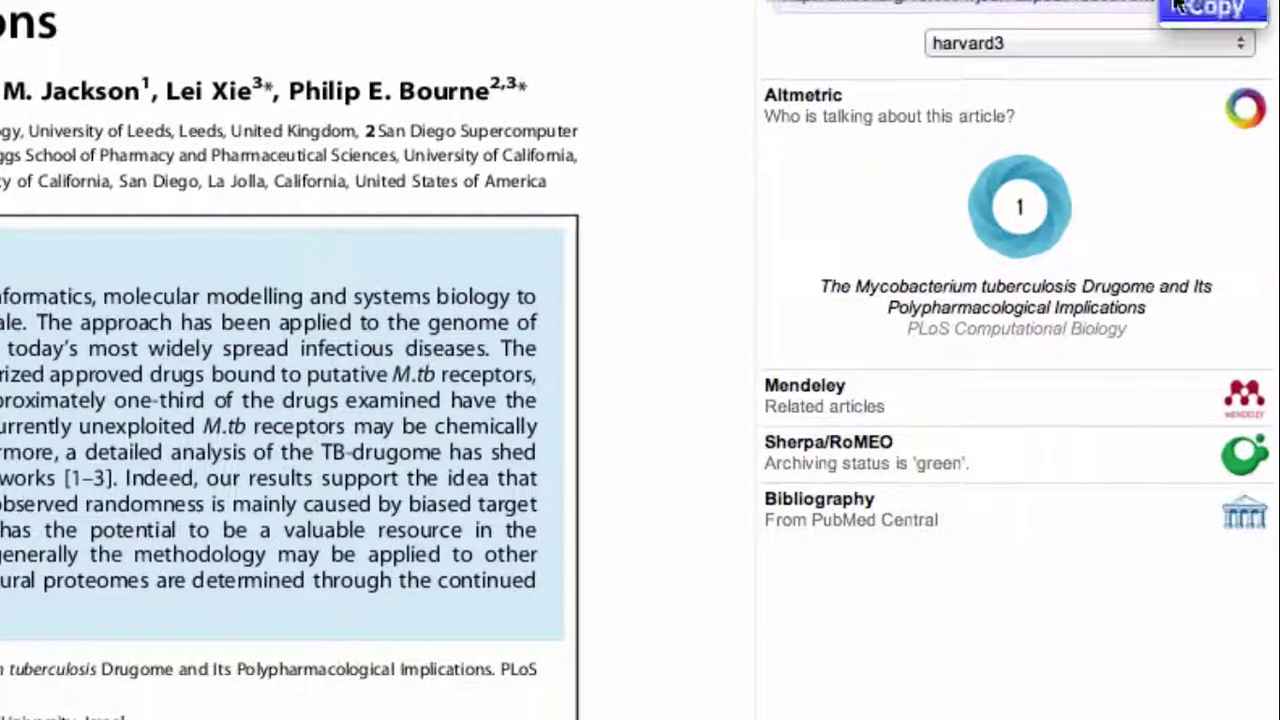
Set the article's formatted citation style to bibtex.
click(1090, 43)
click(1078, 20)
scroll(1078, 12, down, 2)
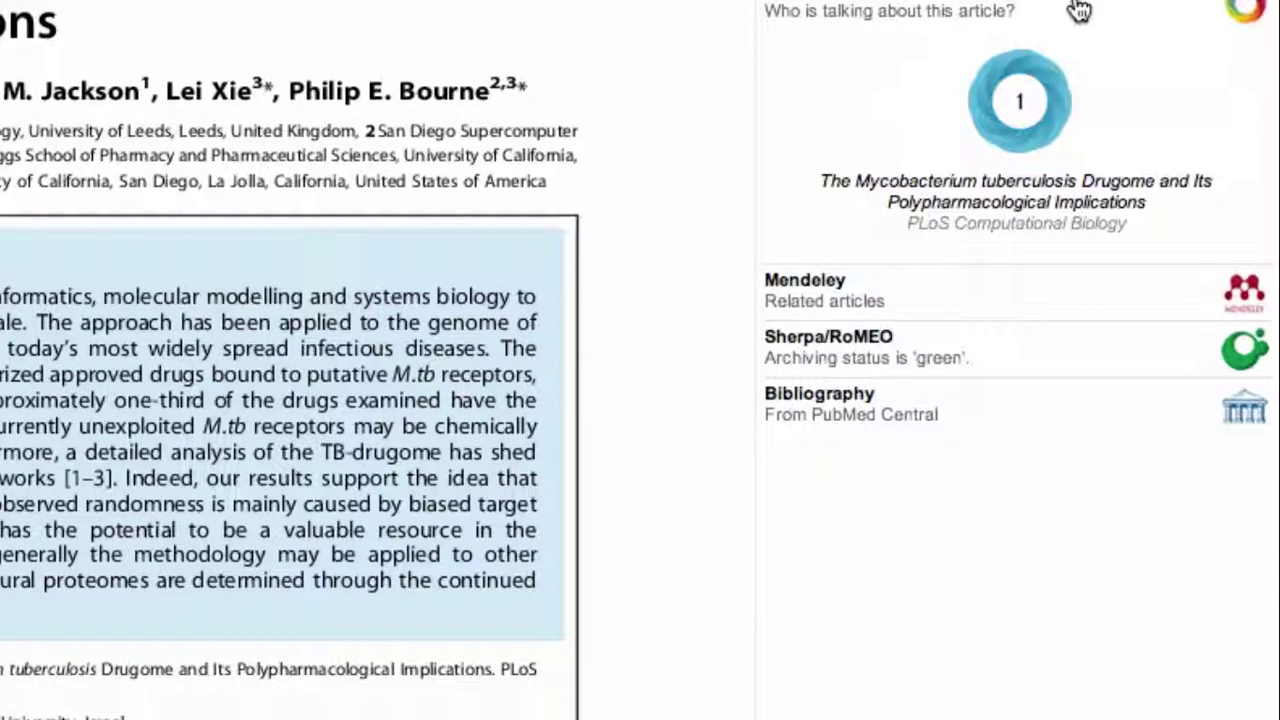
scroll(1075, 20, down, 4)
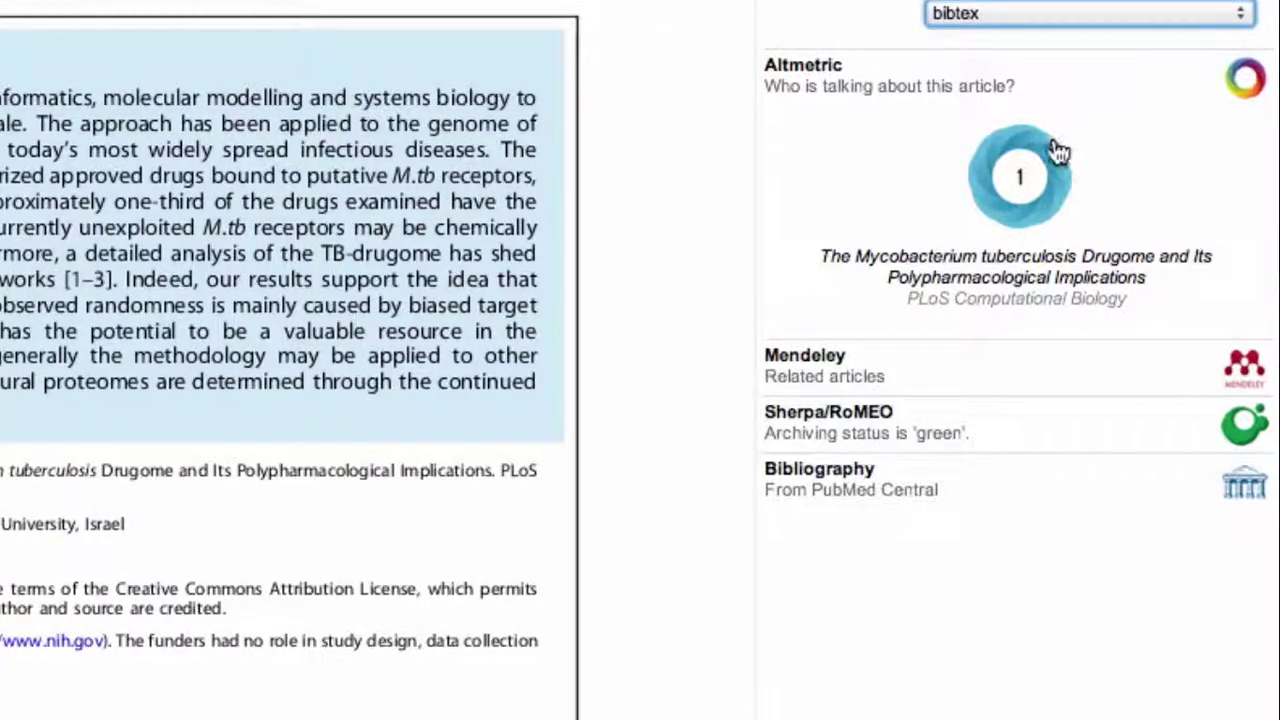
View the article's Altmetric details page with its Twitter mentions in Safari, and close the page.
mouse_move(1045, 177)
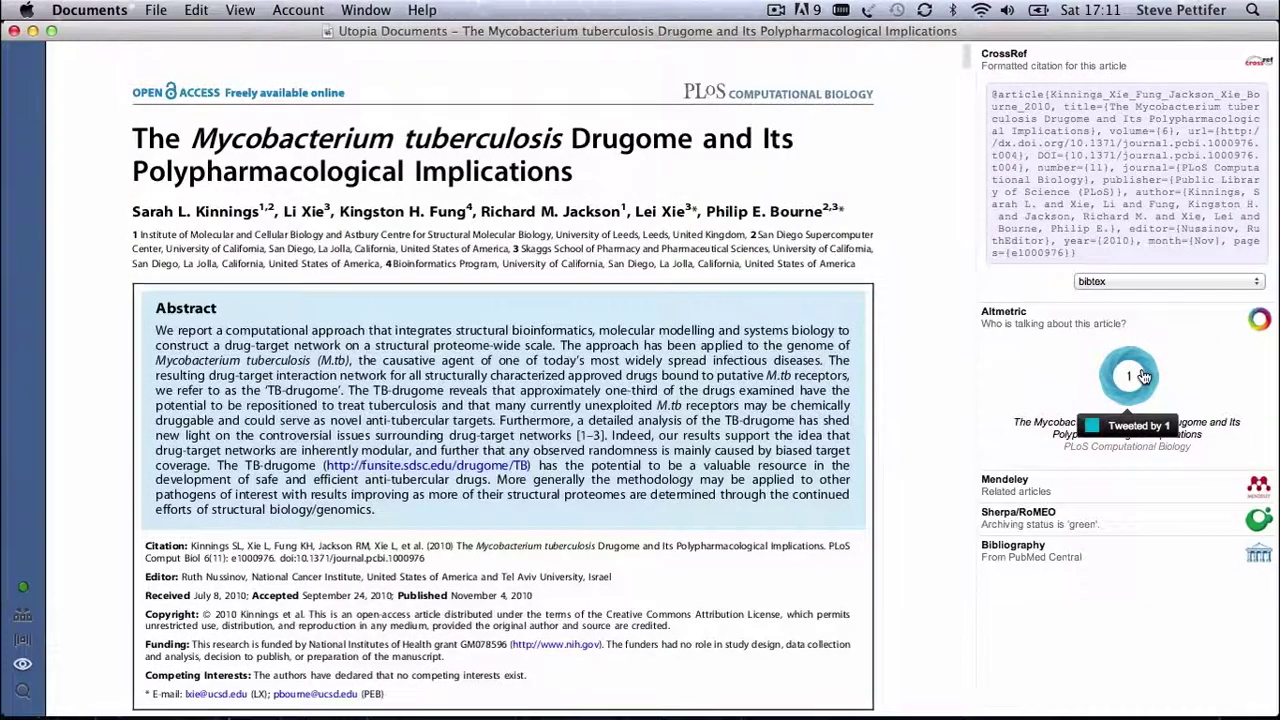
click(1045, 177)
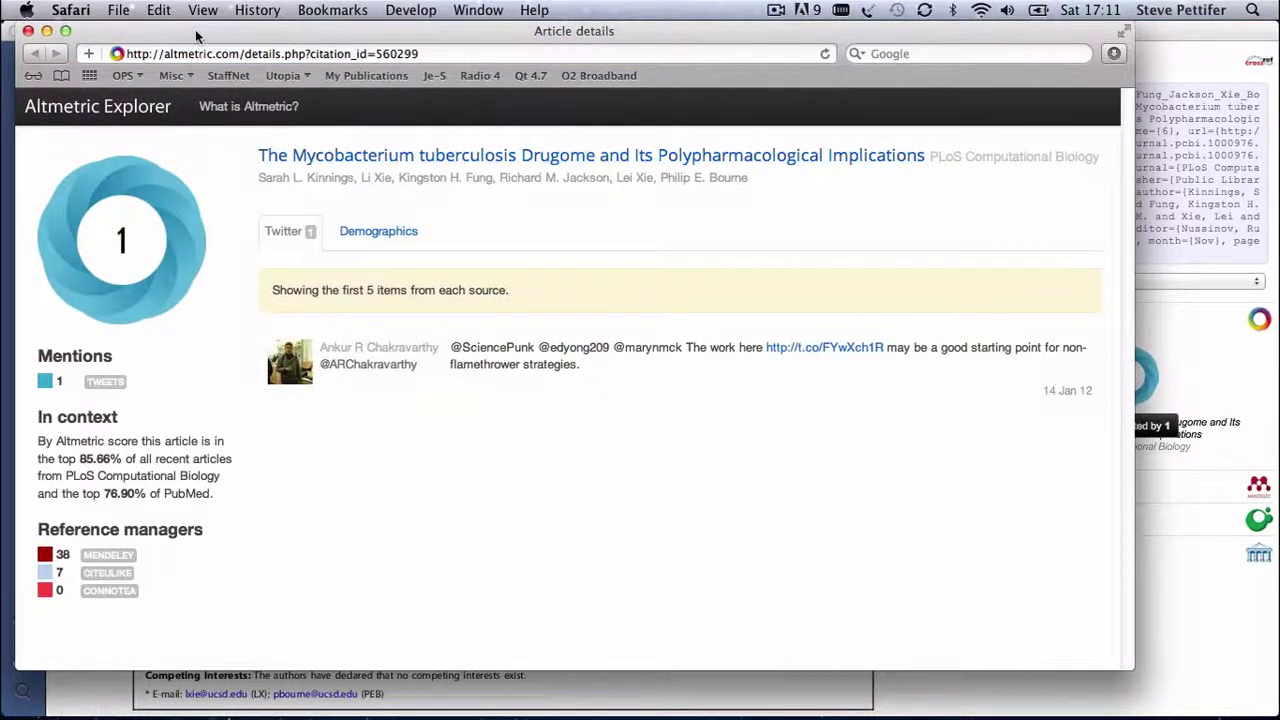
click(28, 31)
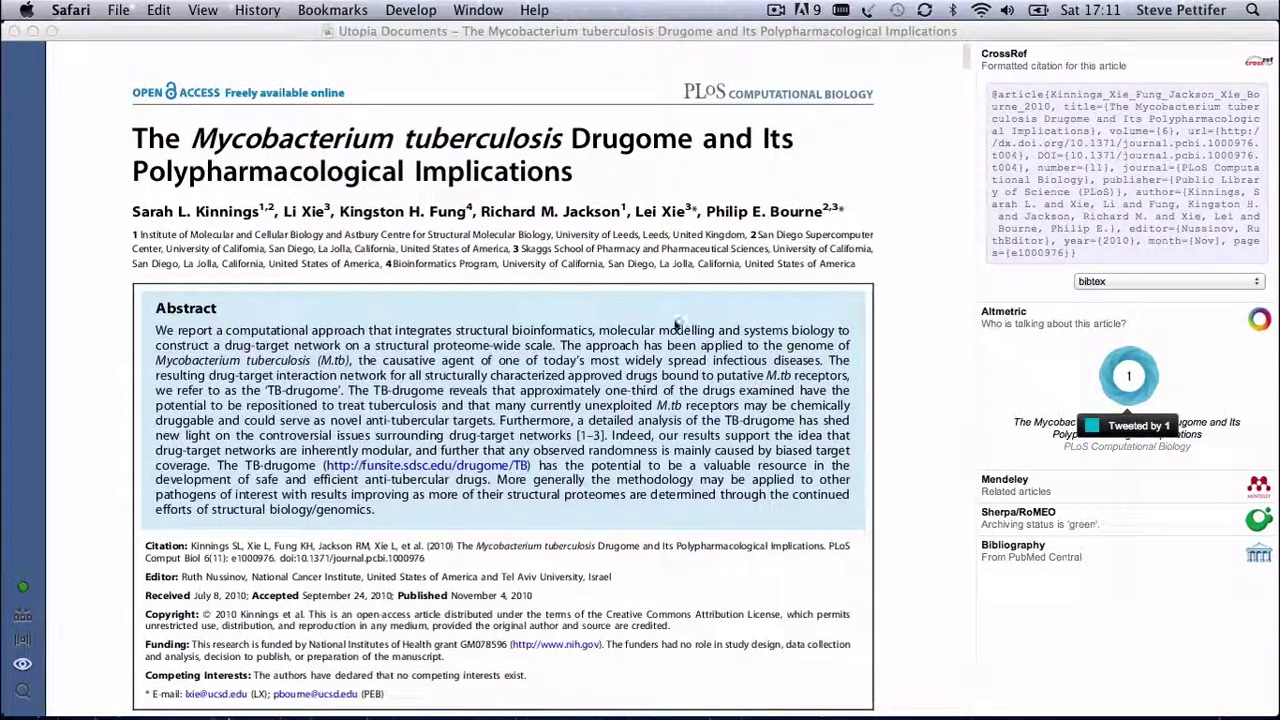
Look through the full list of Mendeley related articles and collapse it again.
click(1071, 483)
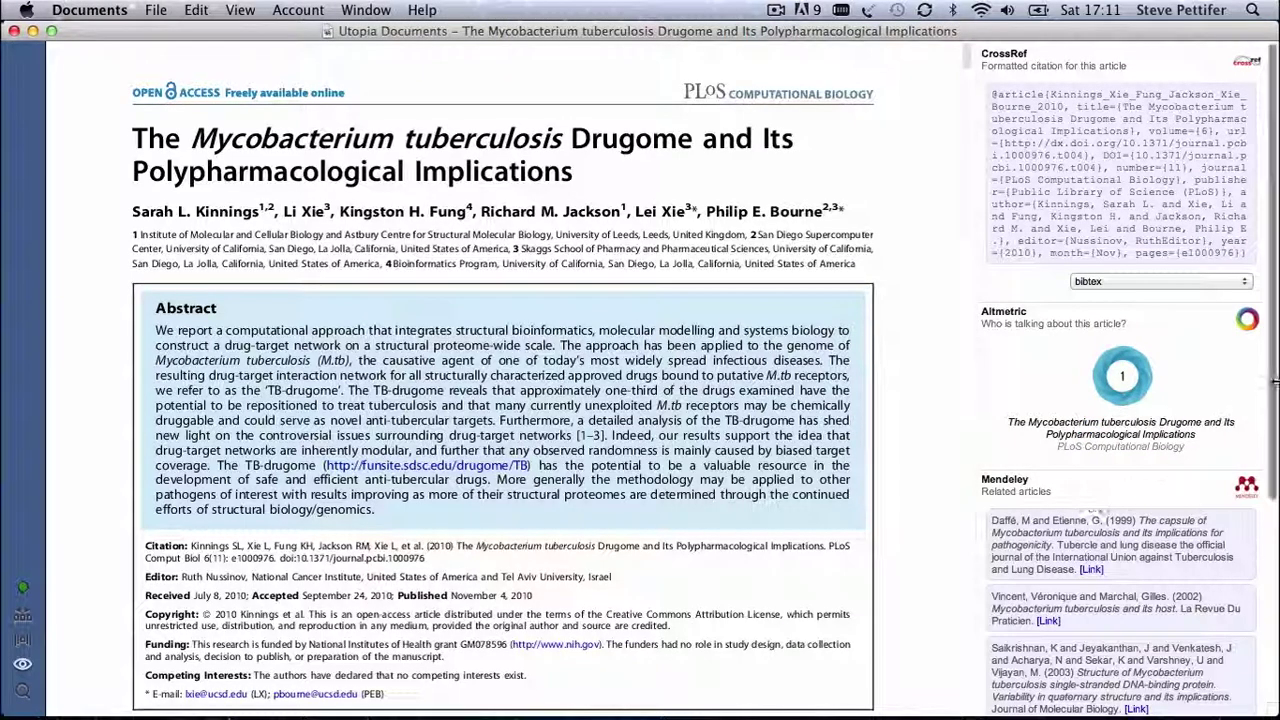
drag(1275, 381, 1275, 549)
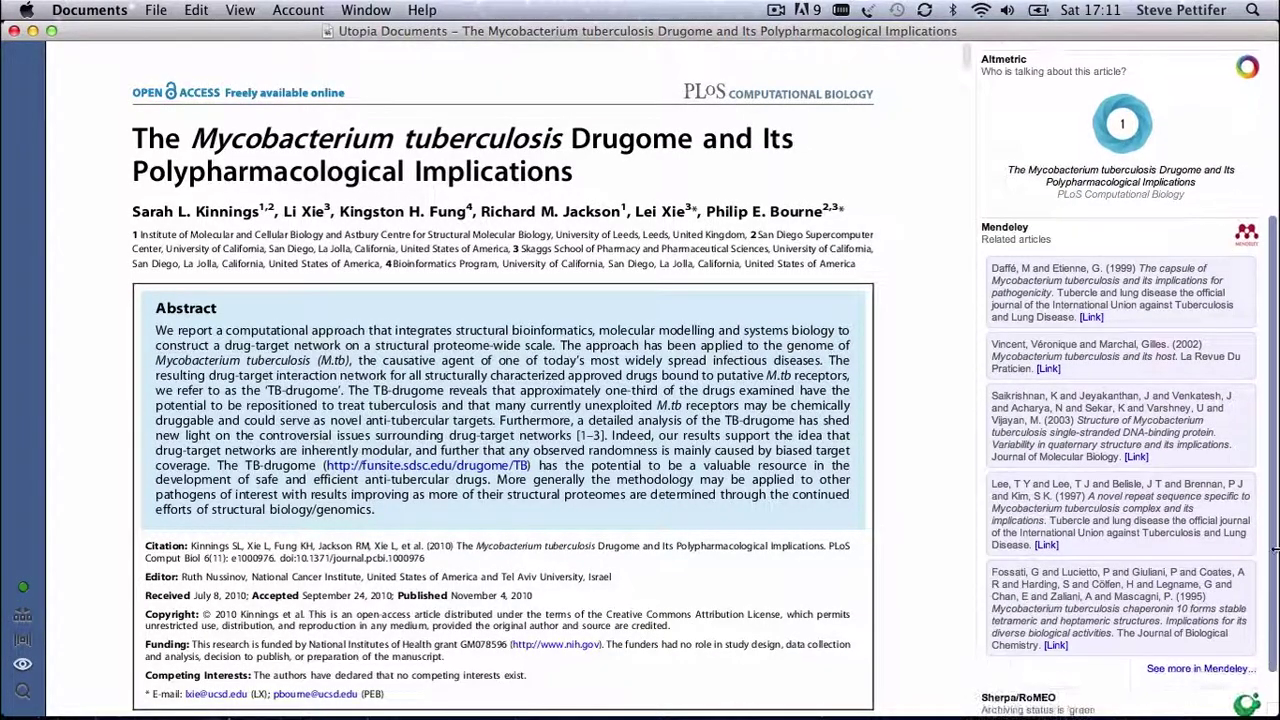
click(1150, 236)
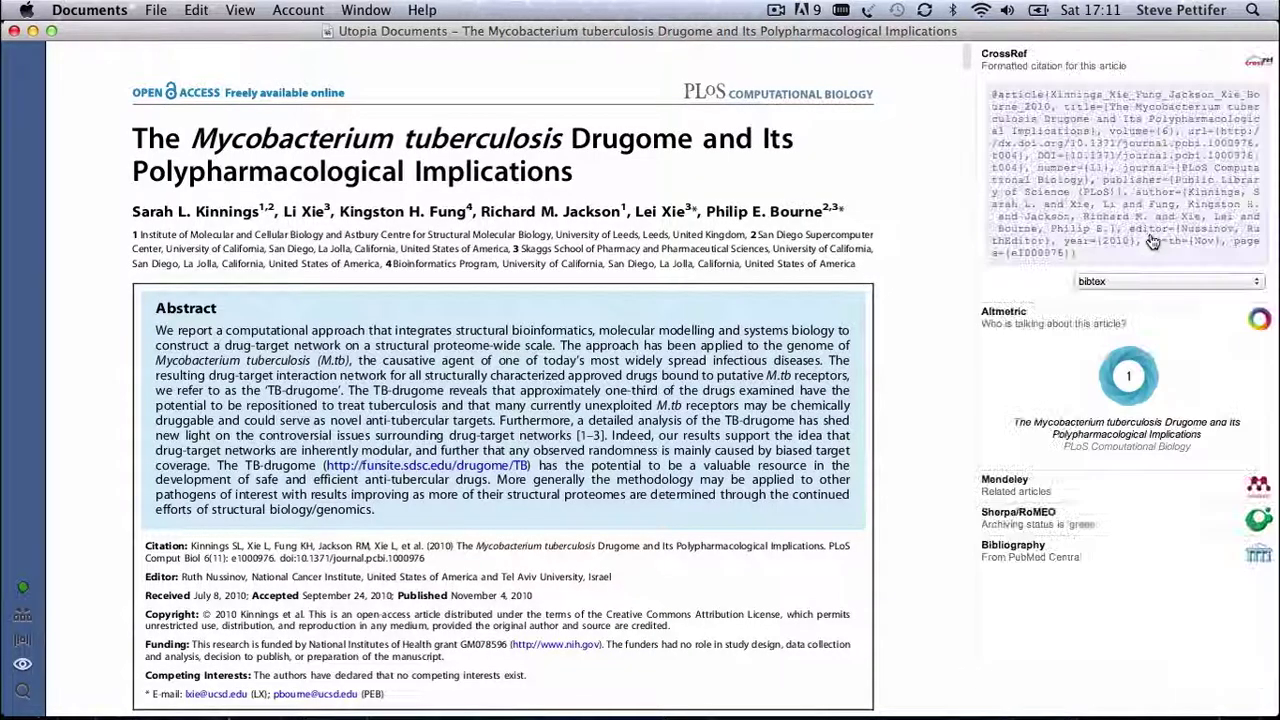
Expand the Sherpa/RoMEO archiving details and the PubMed Central bibliography, bringing the list of references into view.
click(1108, 518)
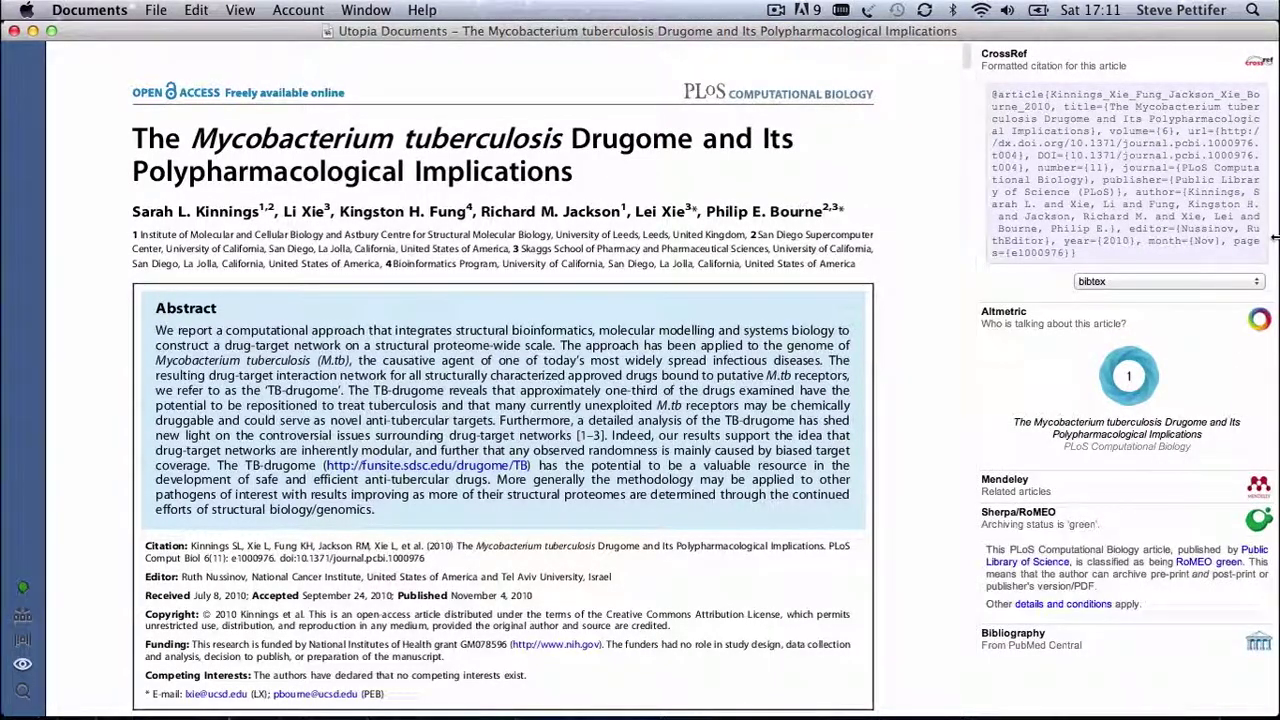
click(1093, 640)
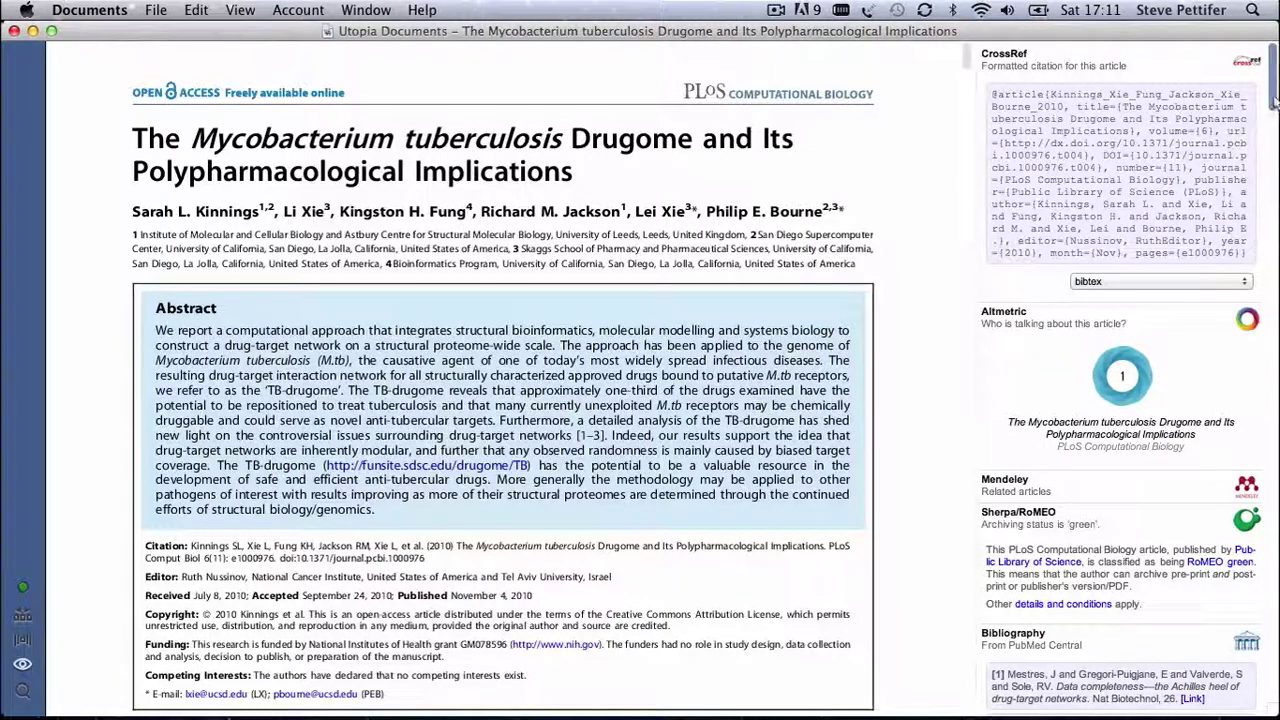
drag(1275, 117, 1275, 160)
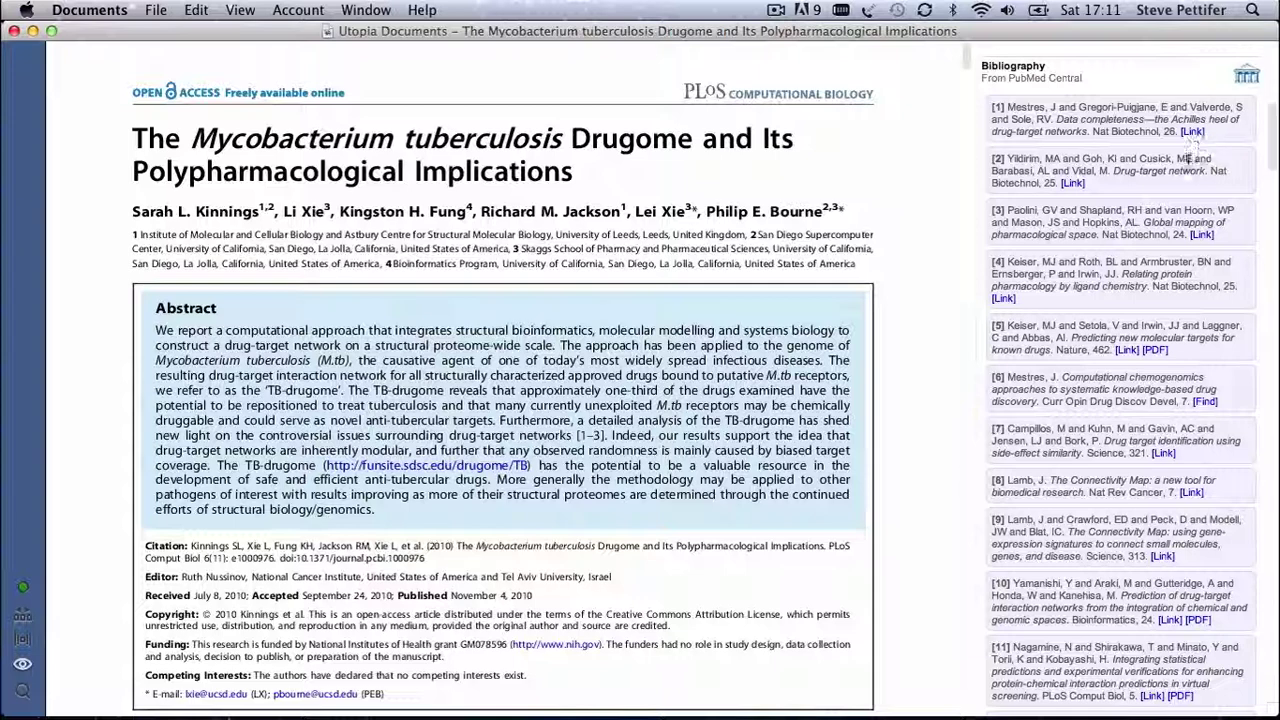
View the PDF of reference 5, "Predicting new molecular targets for known drugs", check the option to save a copy, and close it.
click(1155, 352)
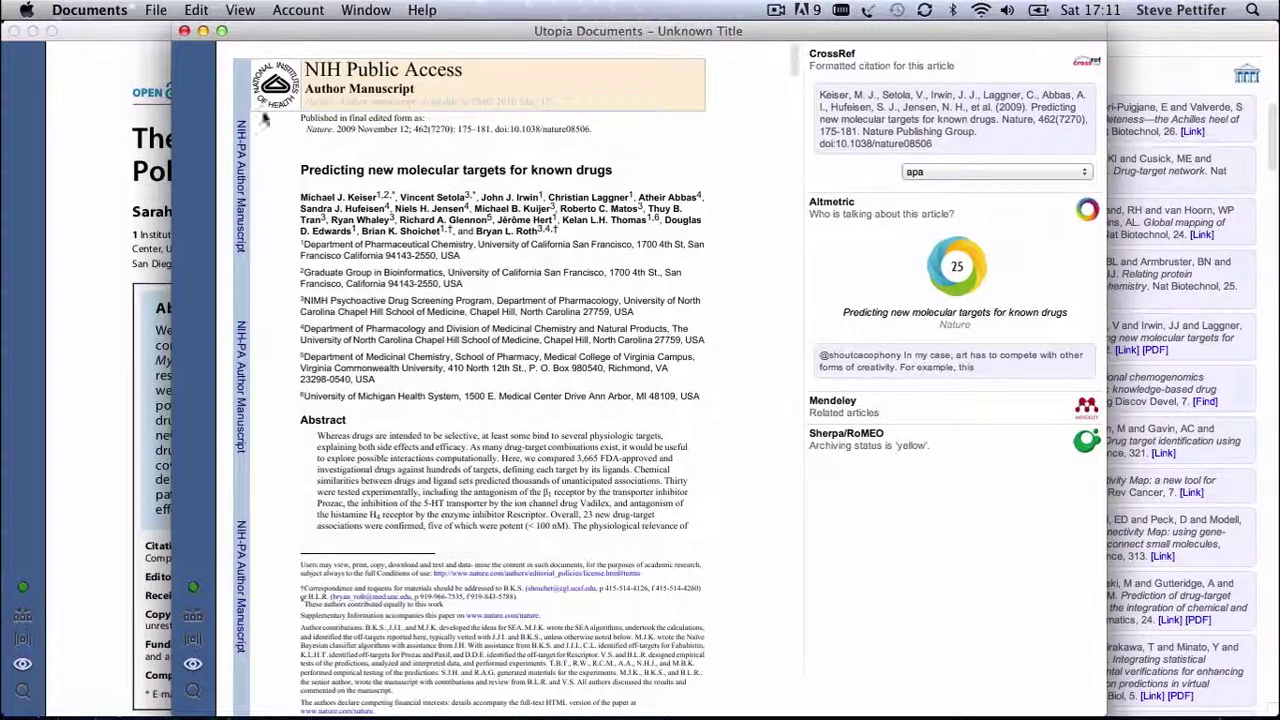
click(156, 10)
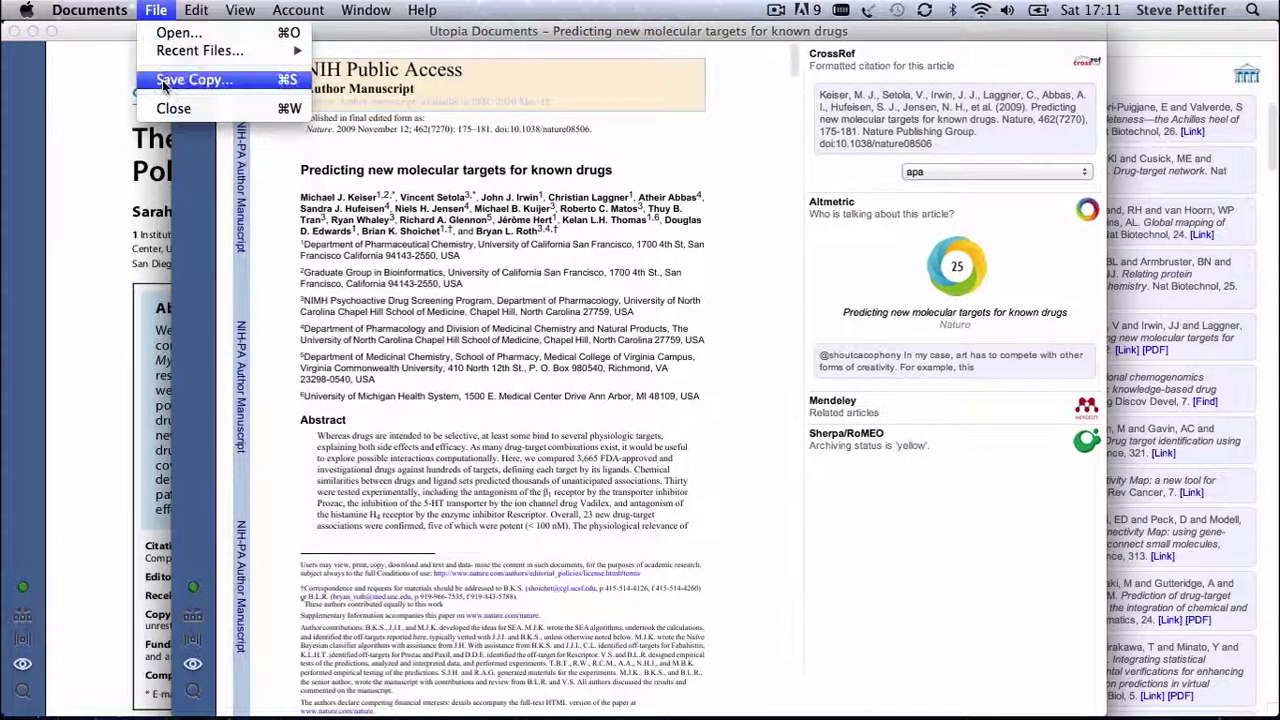
click(265, 207)
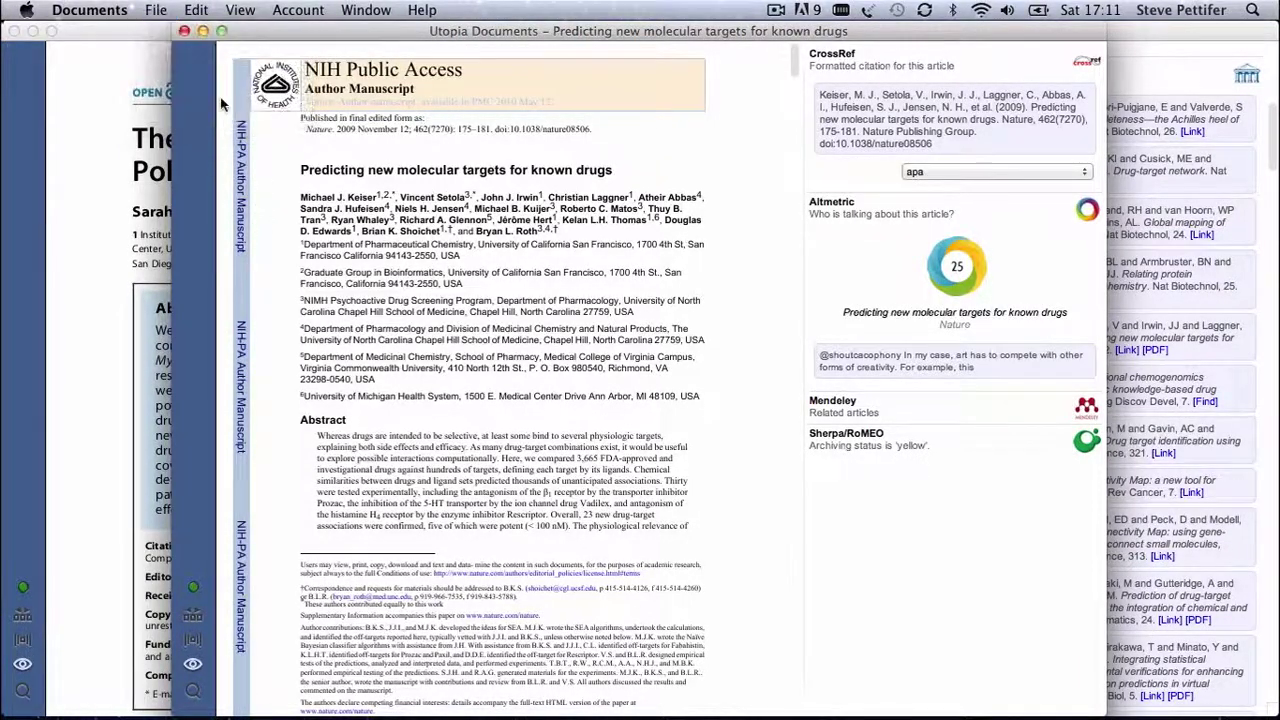
click(188, 32)
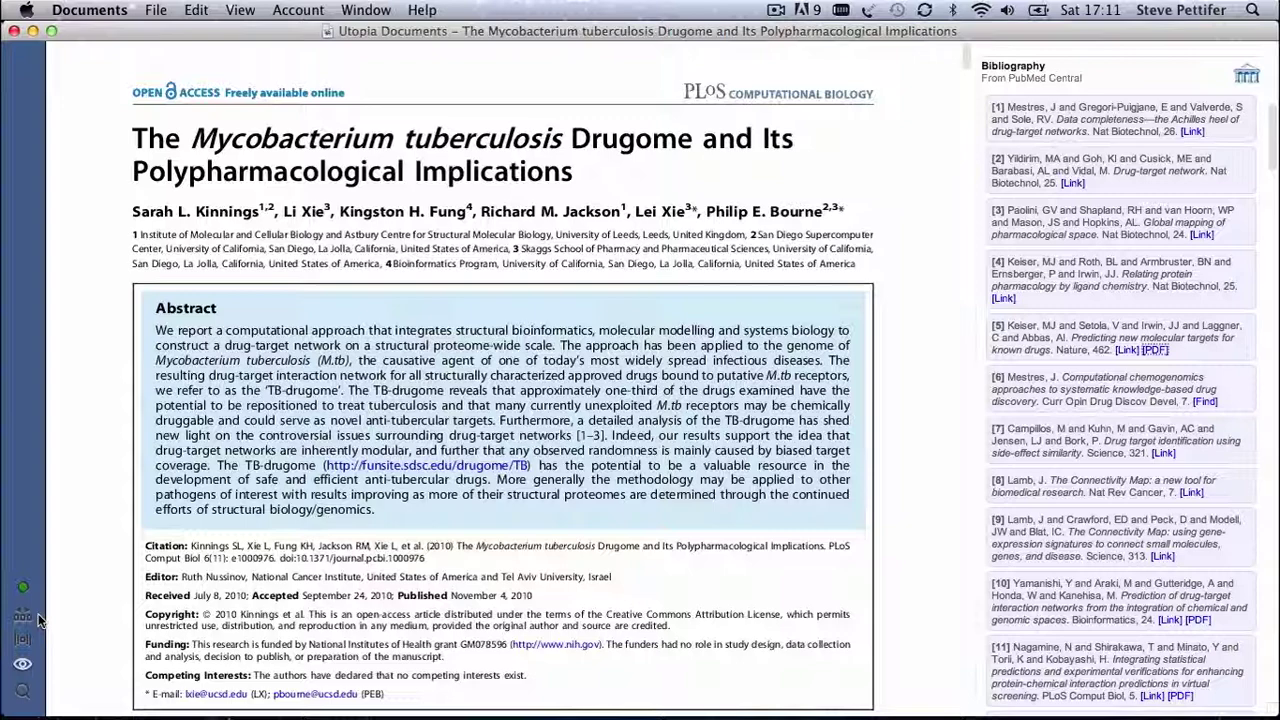
click(23, 668)
click(23, 668)
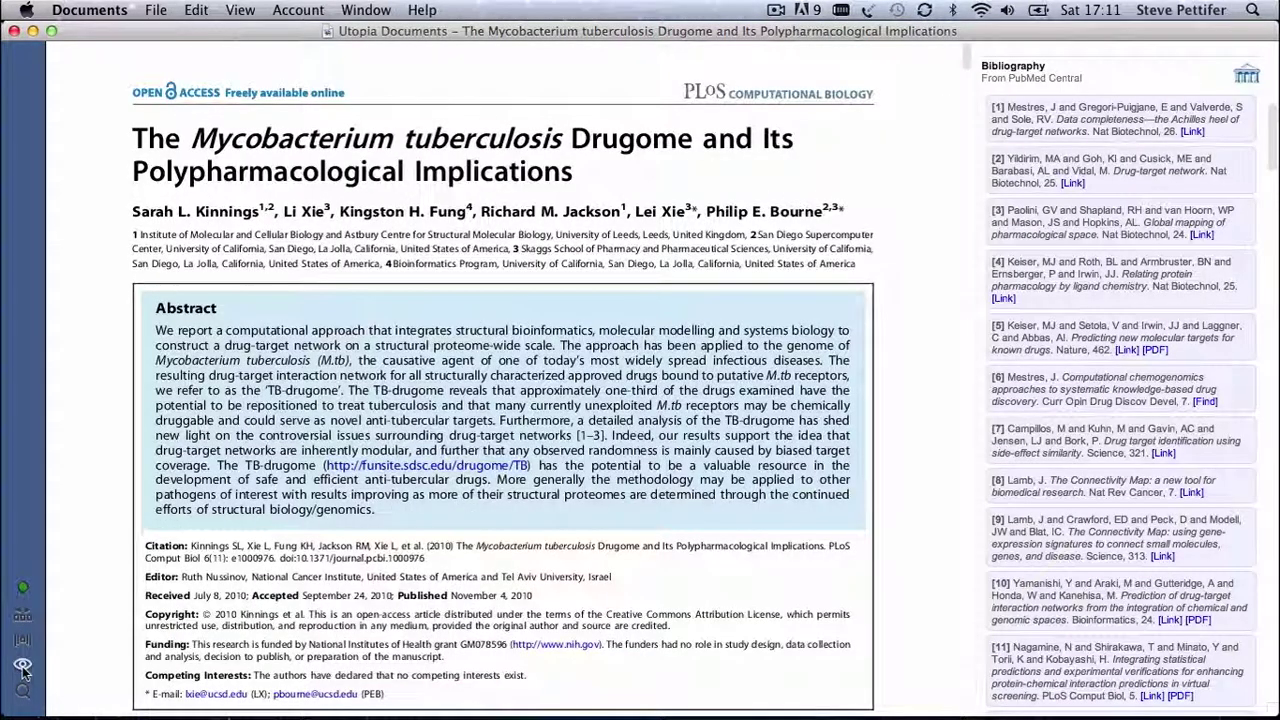
Show the page thumbnails and leaf through pages two to six of the article, ending on the Figure 4 page.
click(22, 615)
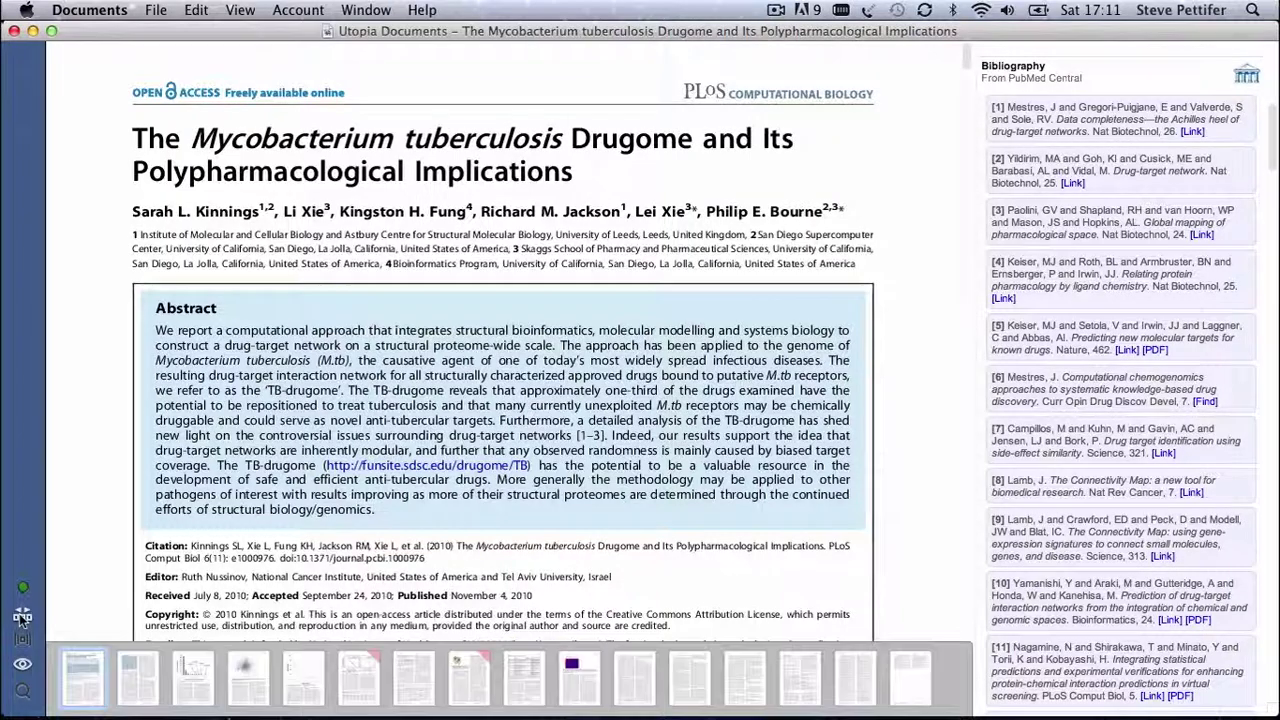
click(140, 685)
click(192, 692)
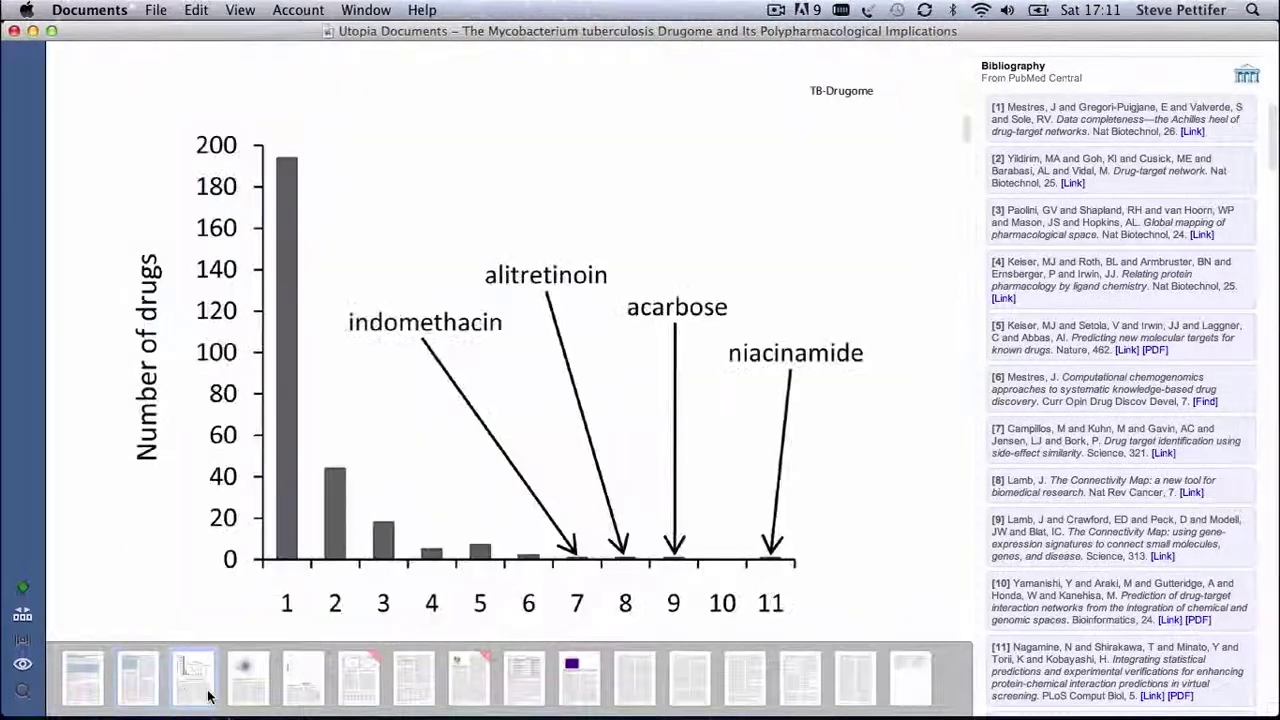
click(245, 692)
click(306, 694)
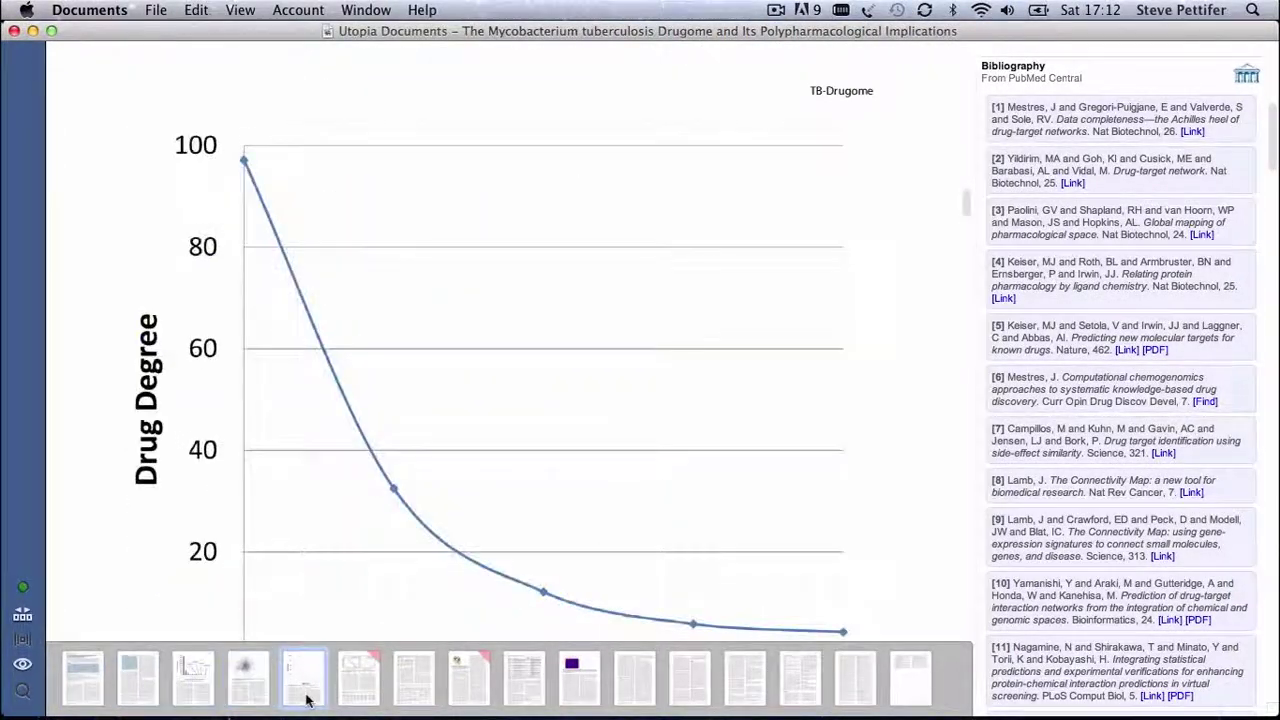
click(352, 700)
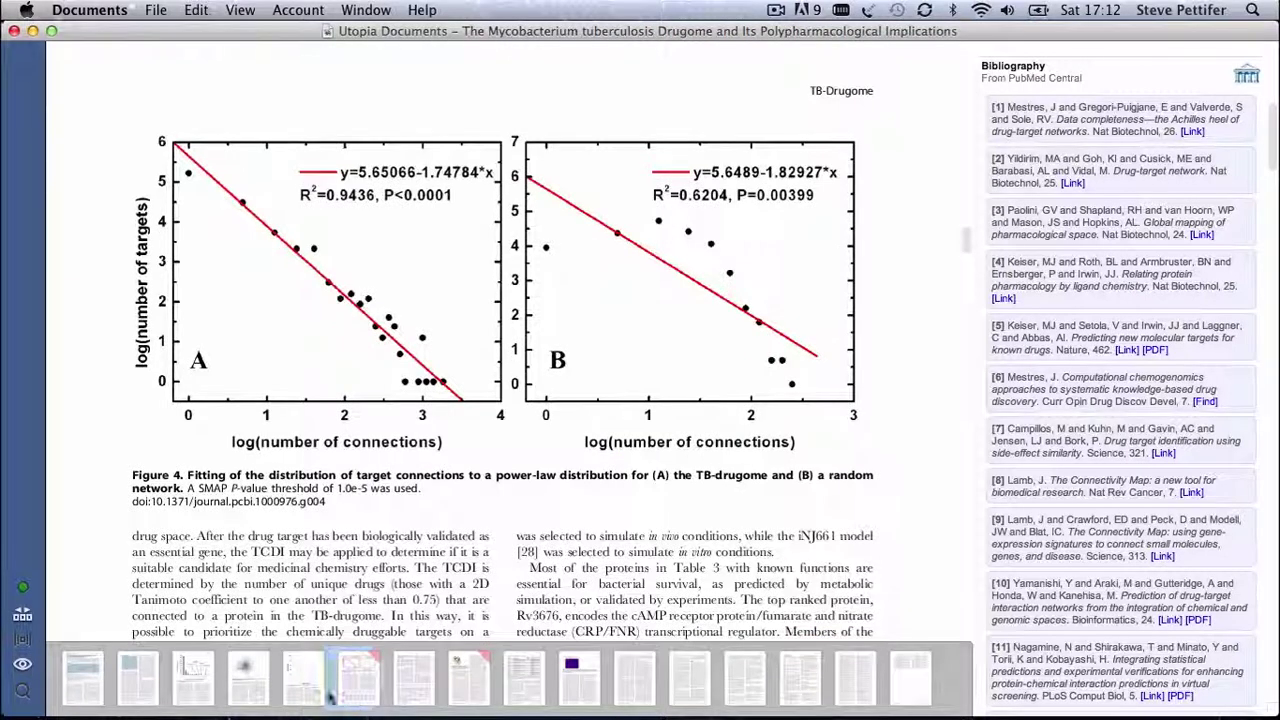
Show the article's figure browser and flip through the figures to the green protein structure image.
click(24, 640)
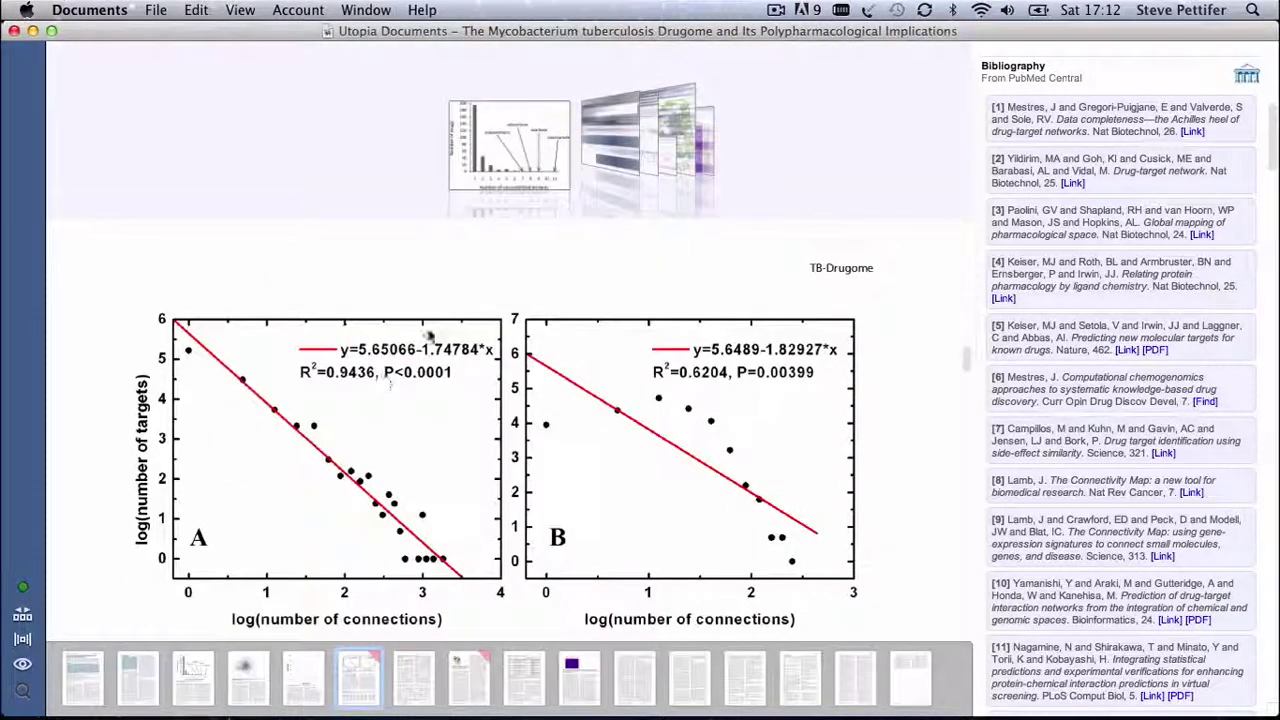
click(600, 142)
click(616, 142)
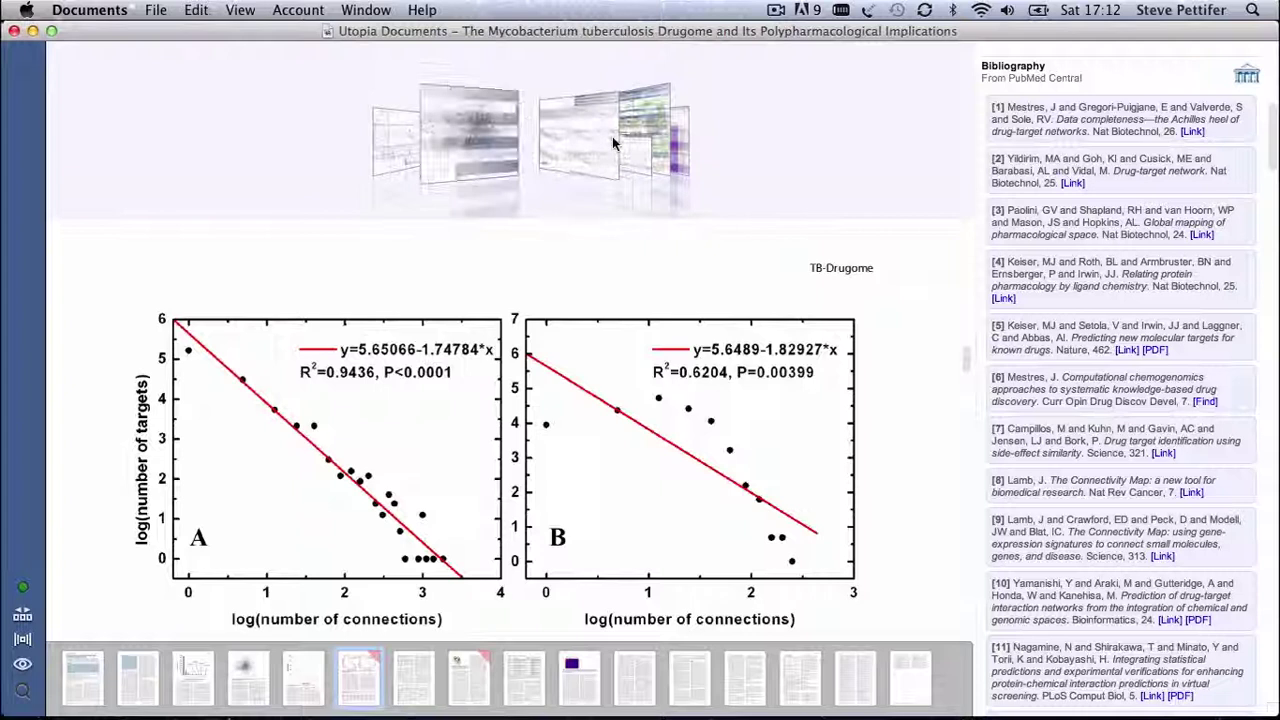
click(636, 120)
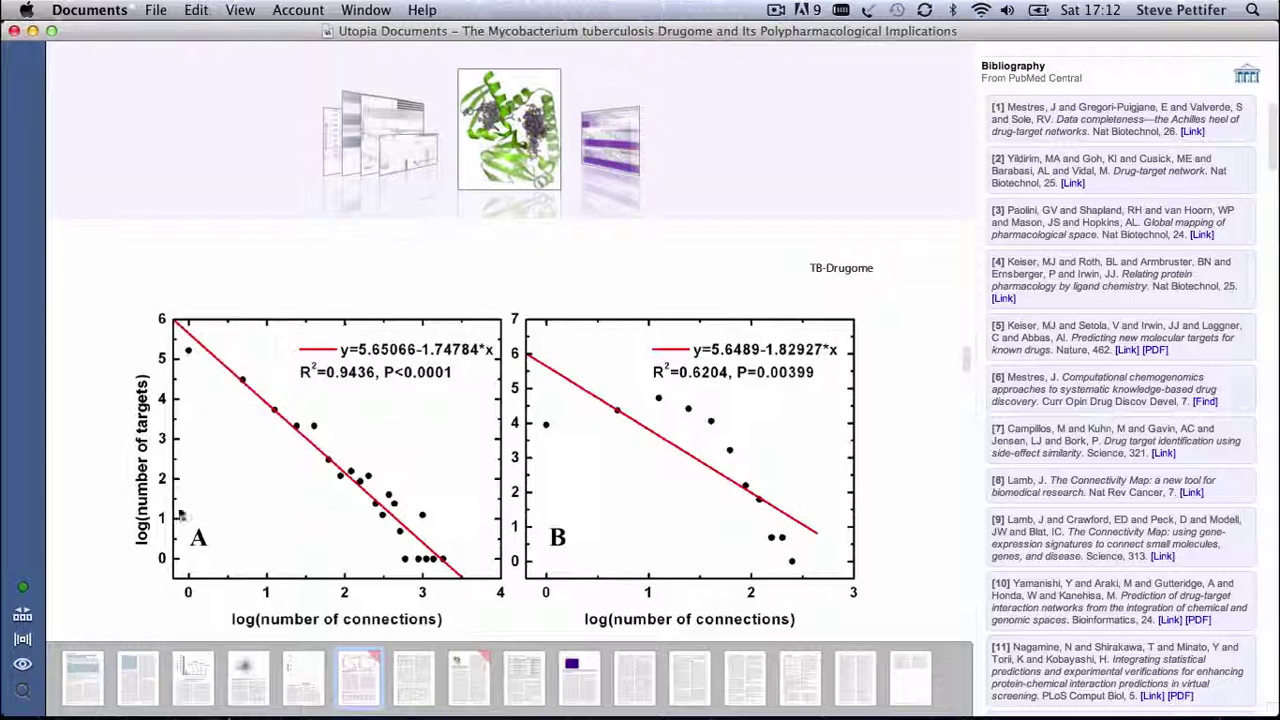
Hide the page thumbnails and the figure browser, and return to the article's first page.
click(24, 615)
click(24, 615)
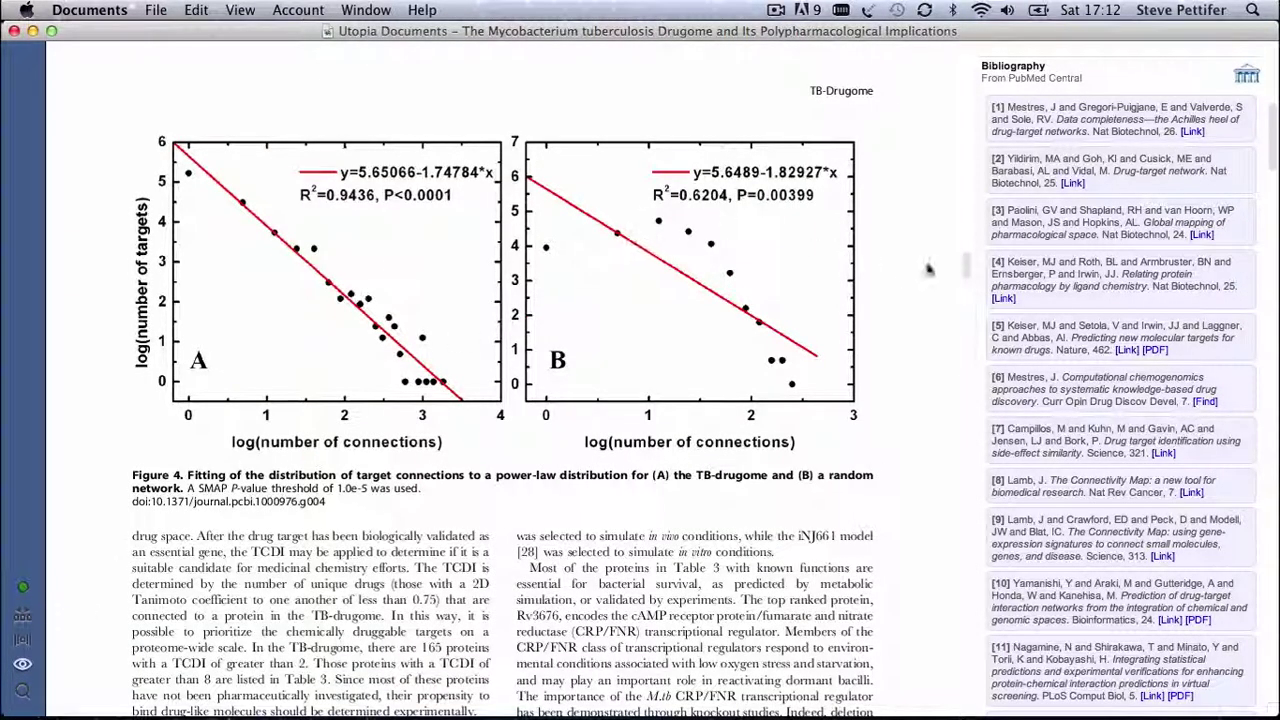
drag(967, 272, 967, 58)
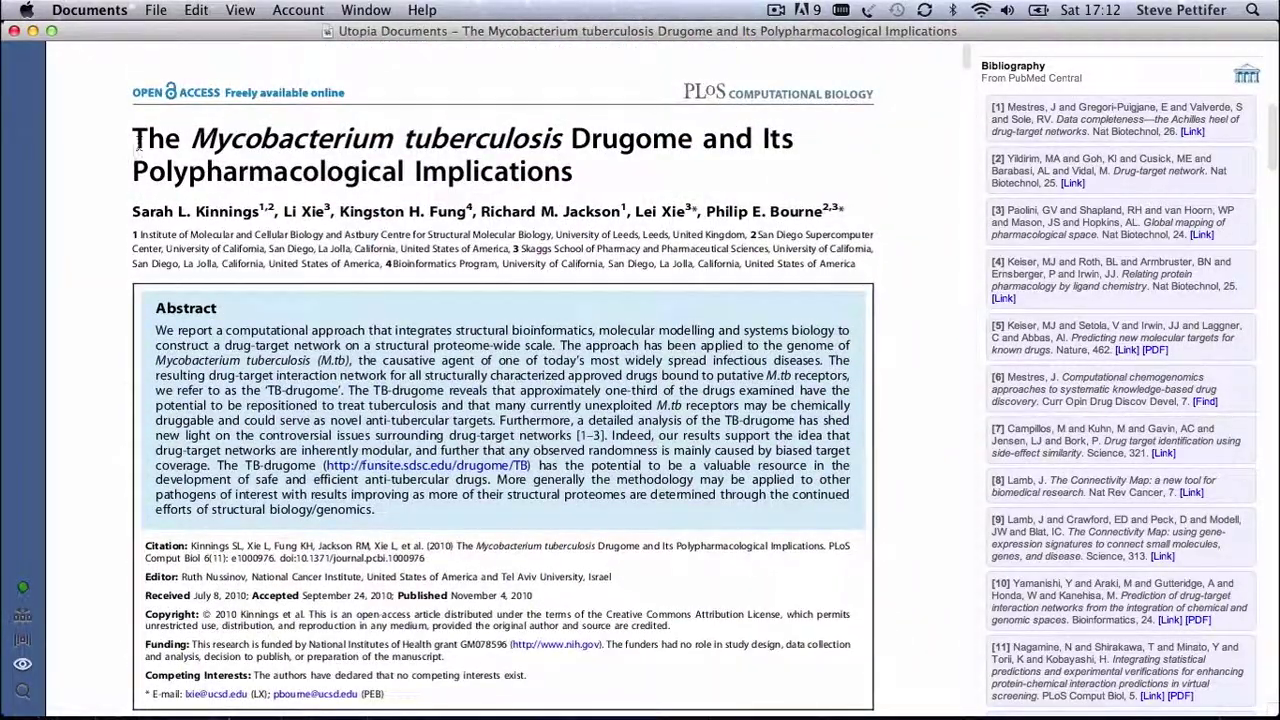
Explore "Mycobacterium tuberculosis" from the article title, view its Wikipedia summary and full web page, and return to the results.
drag(196, 137, 563, 140)
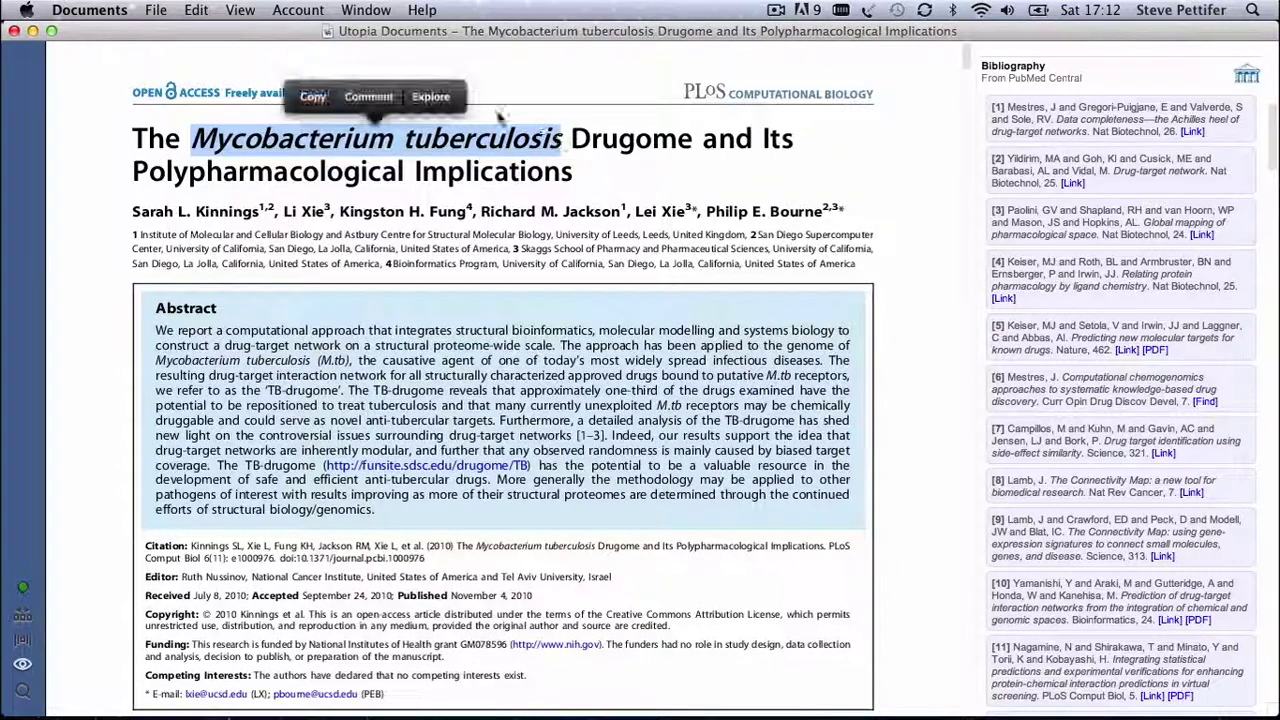
click(430, 95)
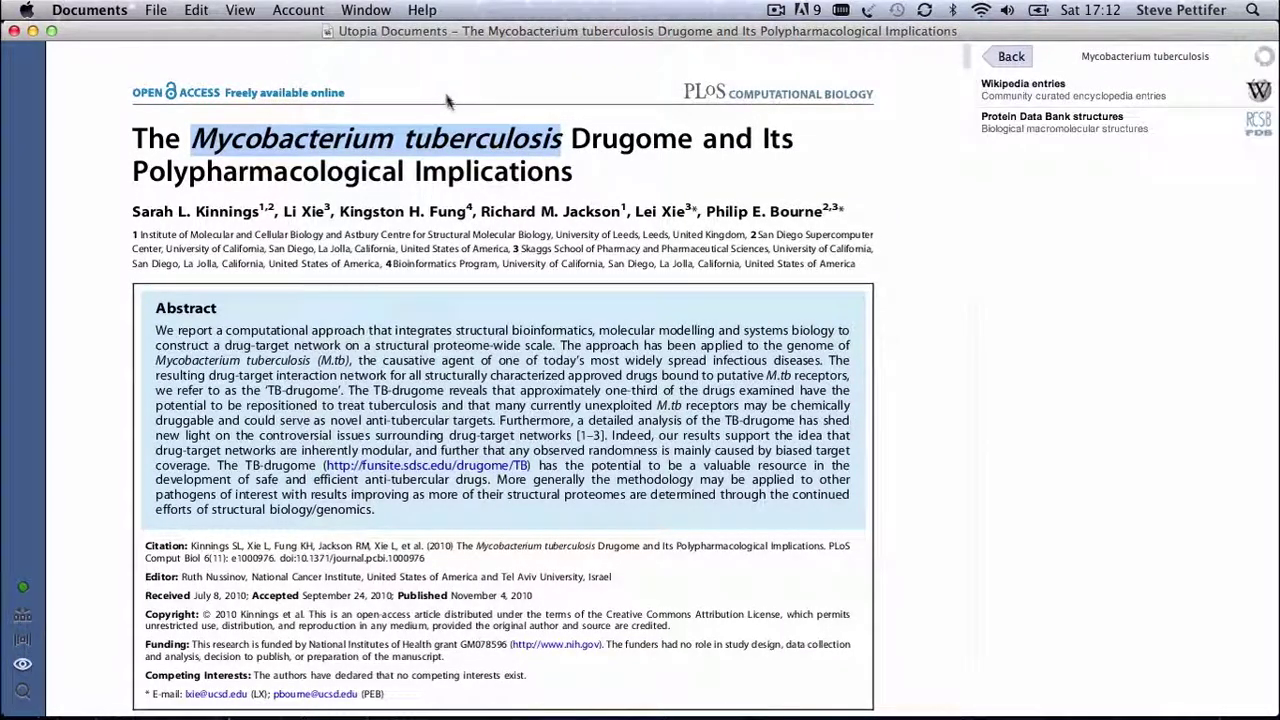
click(1112, 90)
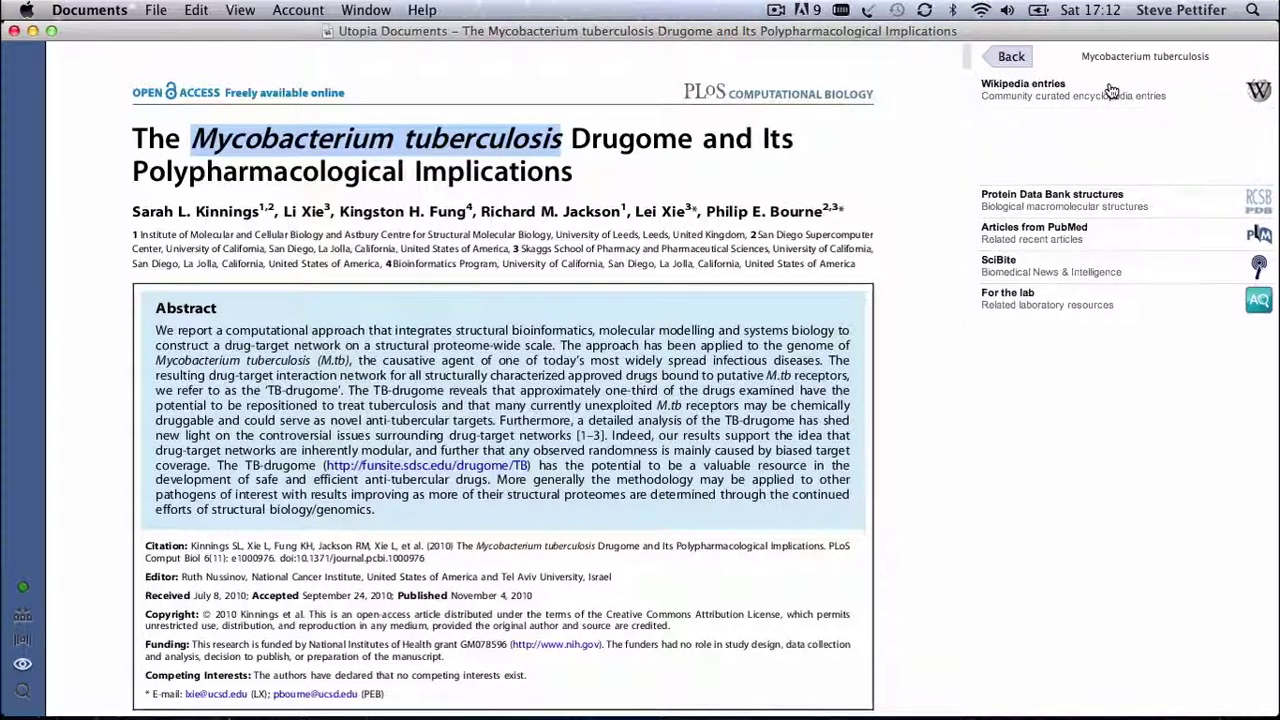
click(1114, 120)
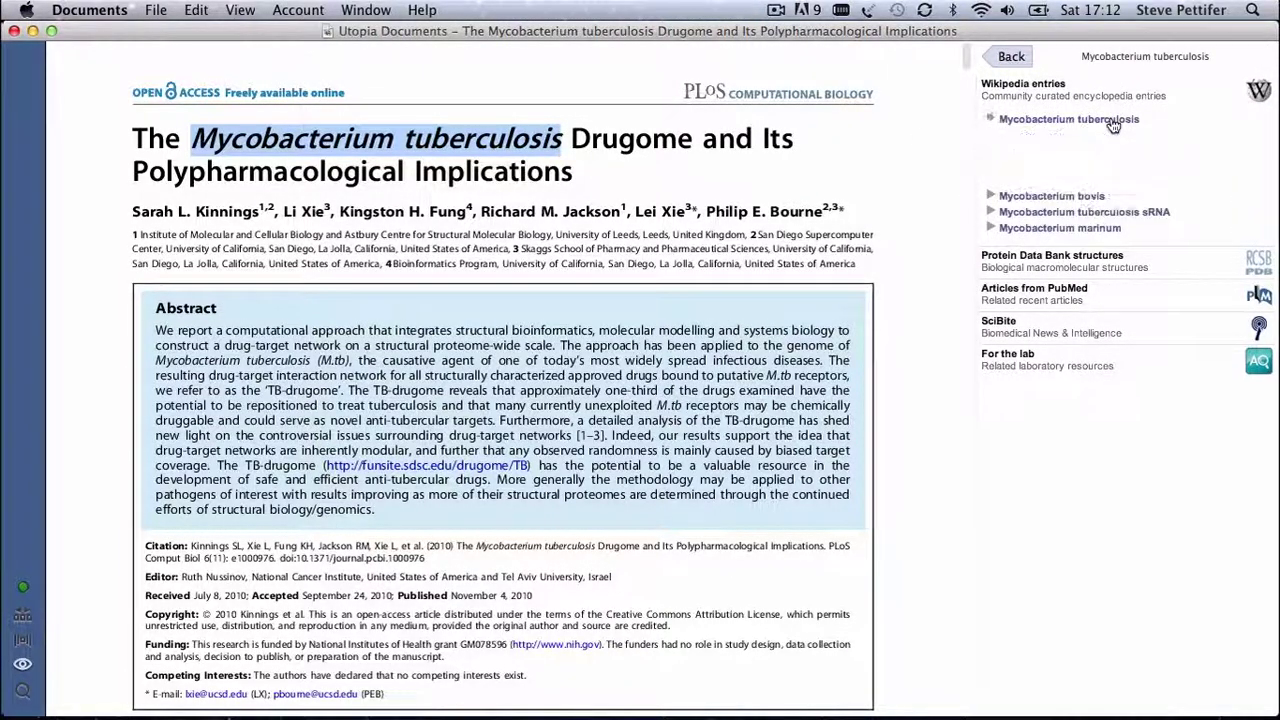
click(1102, 242)
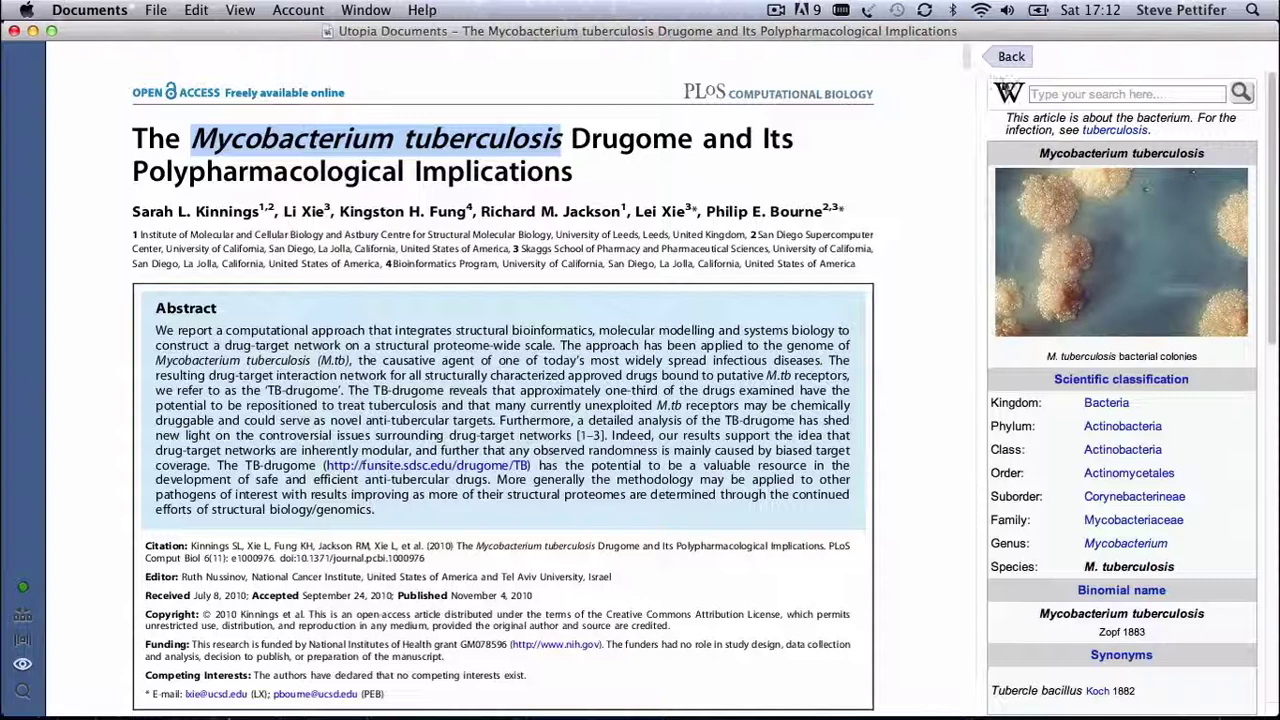
click(1011, 56)
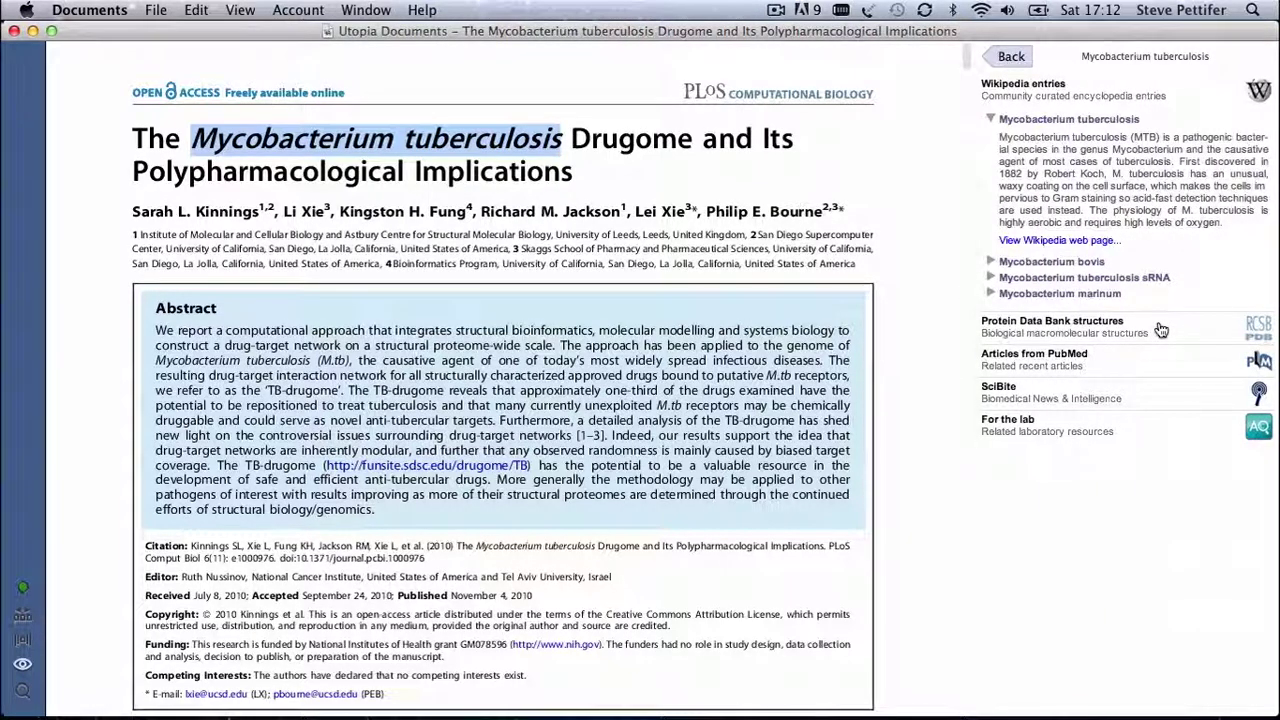
Examine the laboratory resources, the Protein Data Bank entry IRON DEPENDENT REGULATOR, and the SciBite news for Mycobacterium tuberculosis.
click(1165, 426)
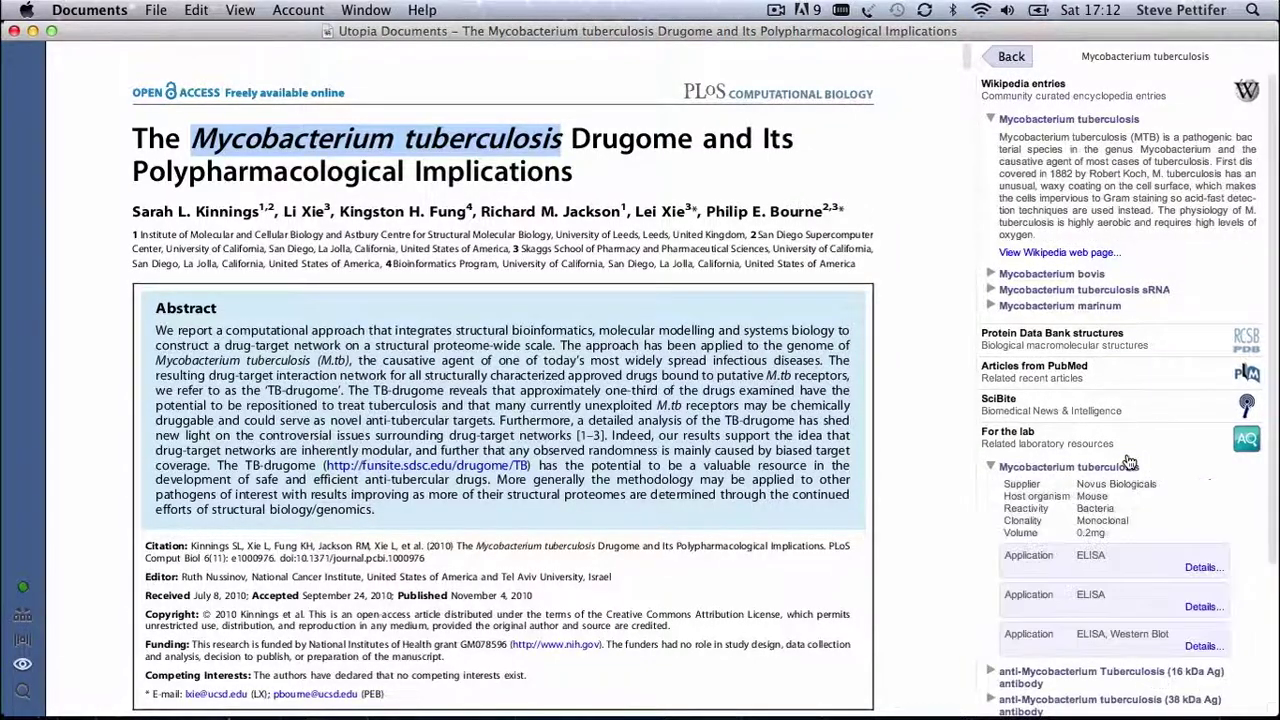
click(1155, 345)
click(1150, 369)
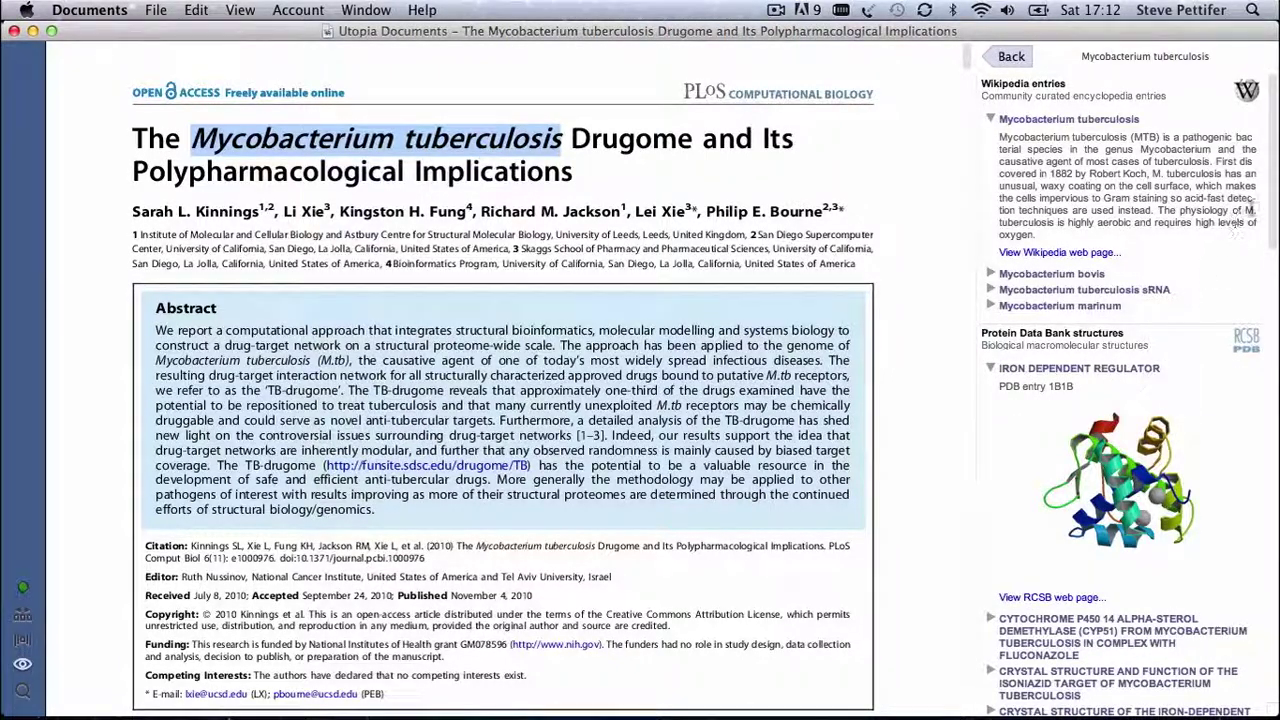
scroll(1276, 262, down, 2)
drag(1276, 262, 1273, 706)
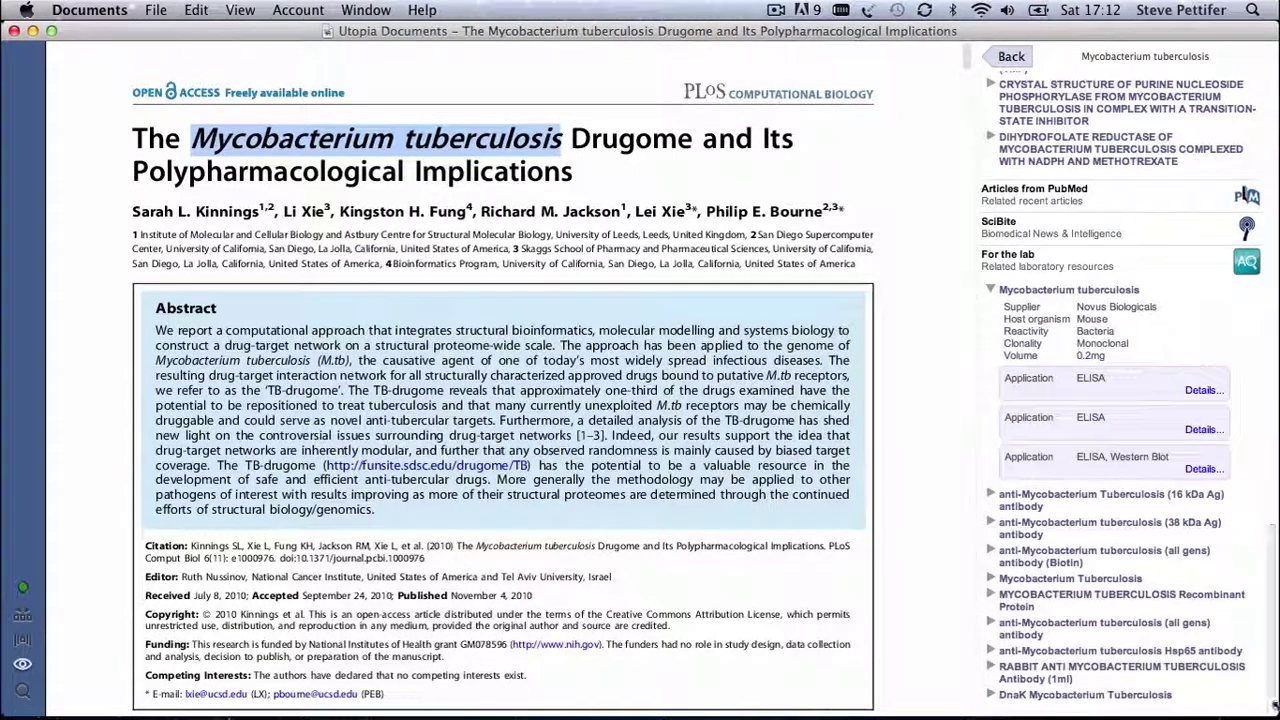
click(1083, 229)
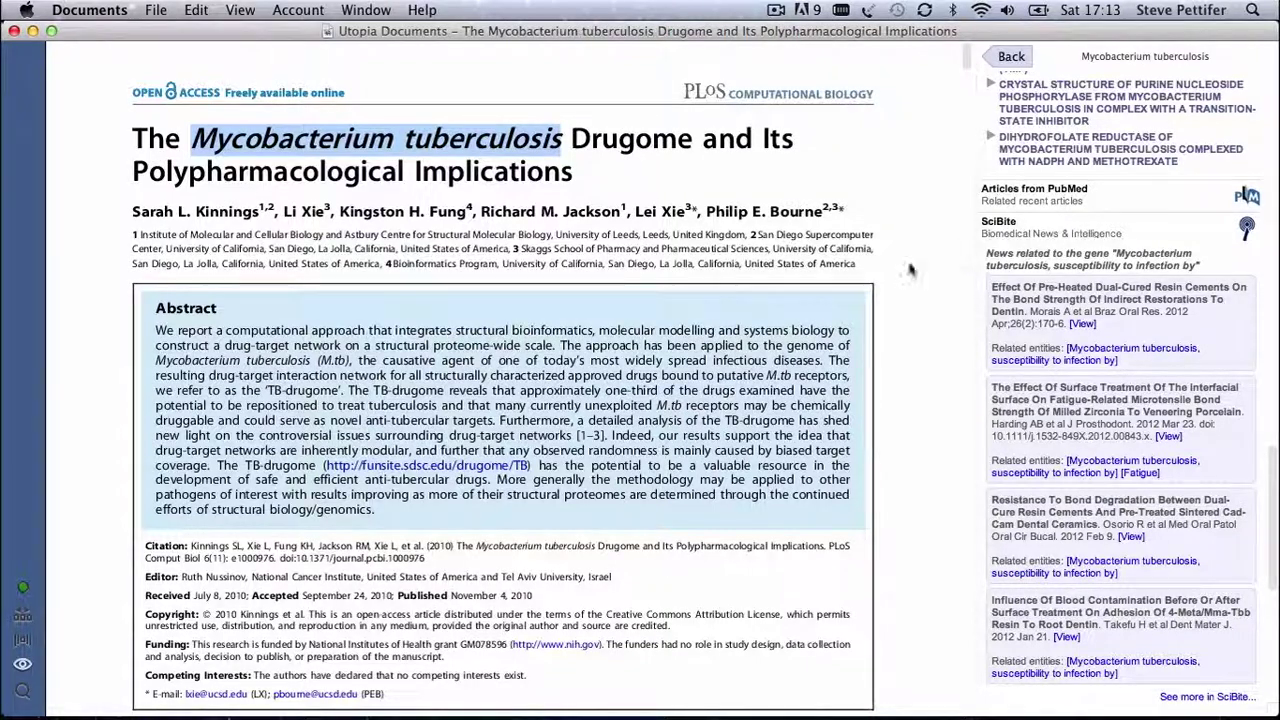
Go to the number-of-drugs bar chart through the figure browser and look up its label "niacinamide".
click(24, 639)
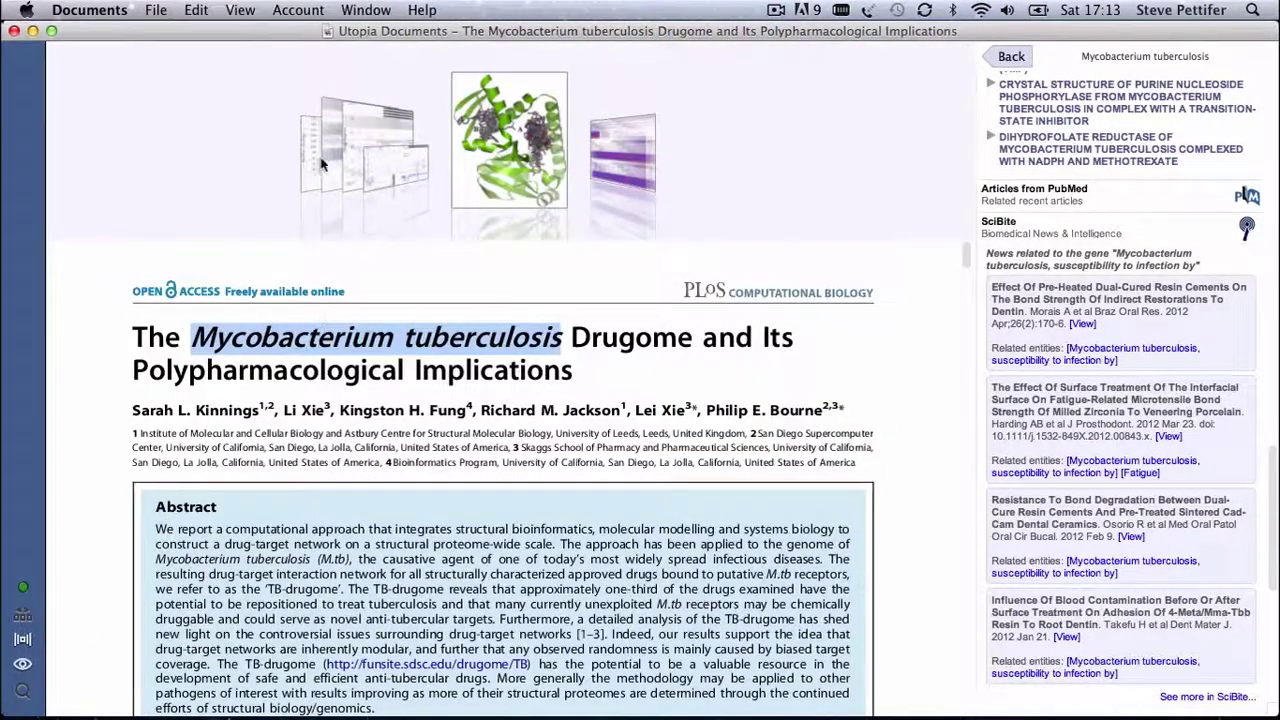
click(500, 165)
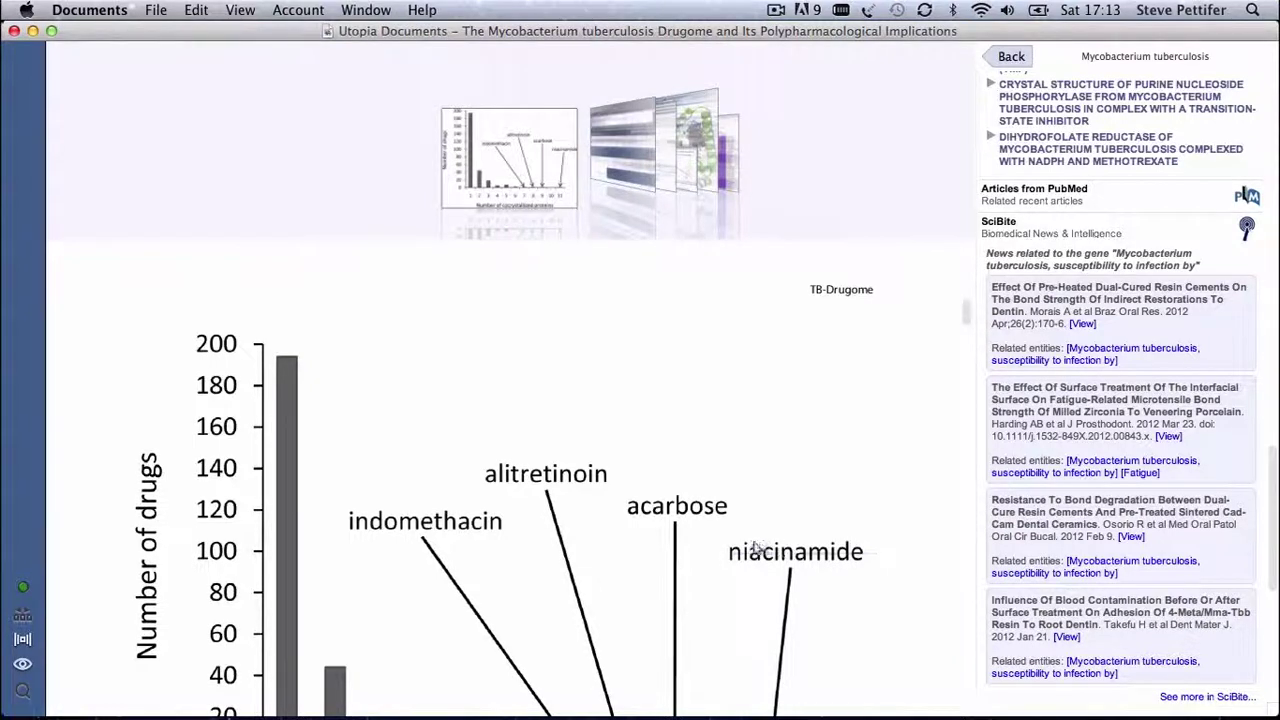
drag(752, 550, 870, 577)
click(856, 577)
click(24, 692)
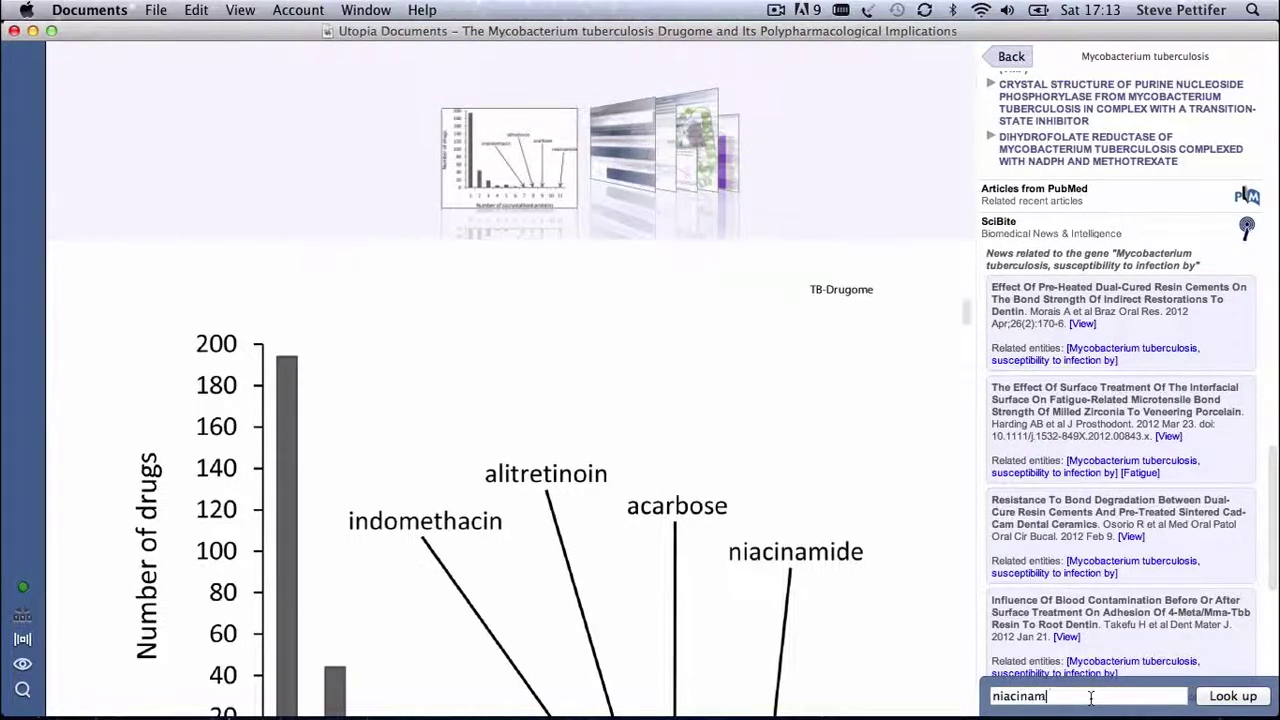
click(1215, 696)
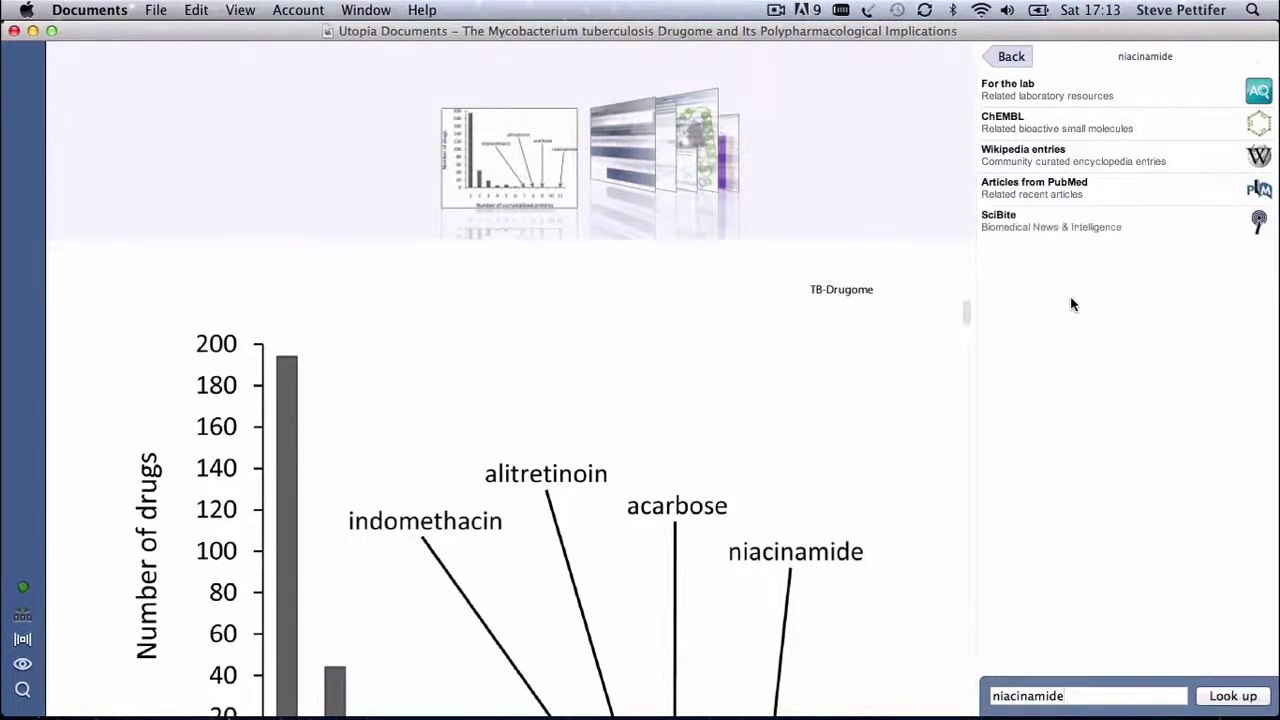
View the Nicotinamide laboratory resource and the ChEMBL small-molecule entry in the niacinamide results.
click(1090, 90)
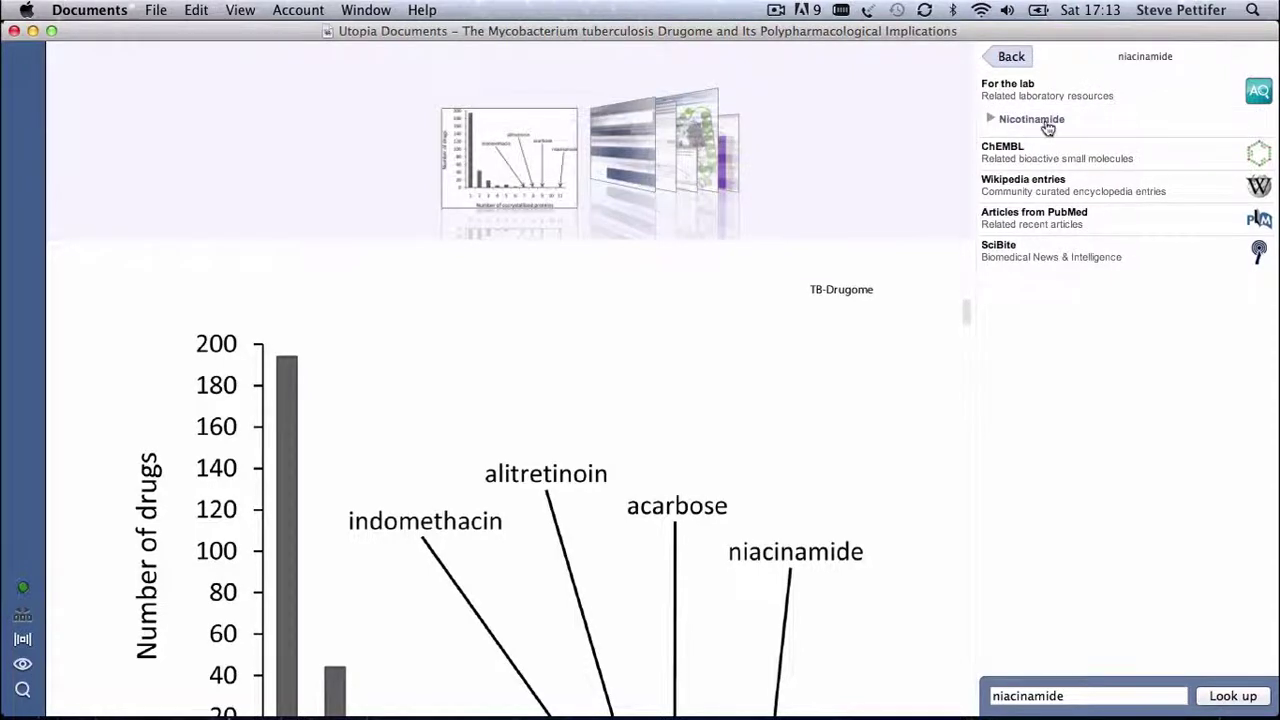
click(1045, 124)
click(1144, 201)
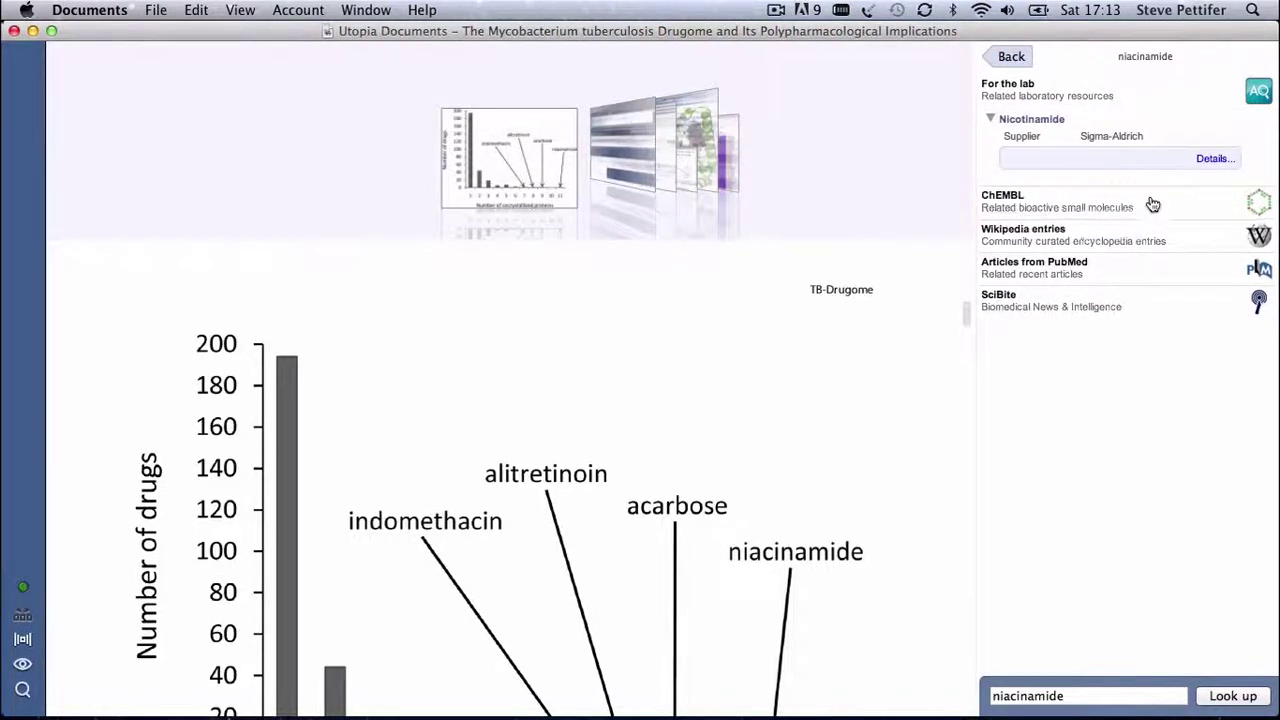
click(1144, 231)
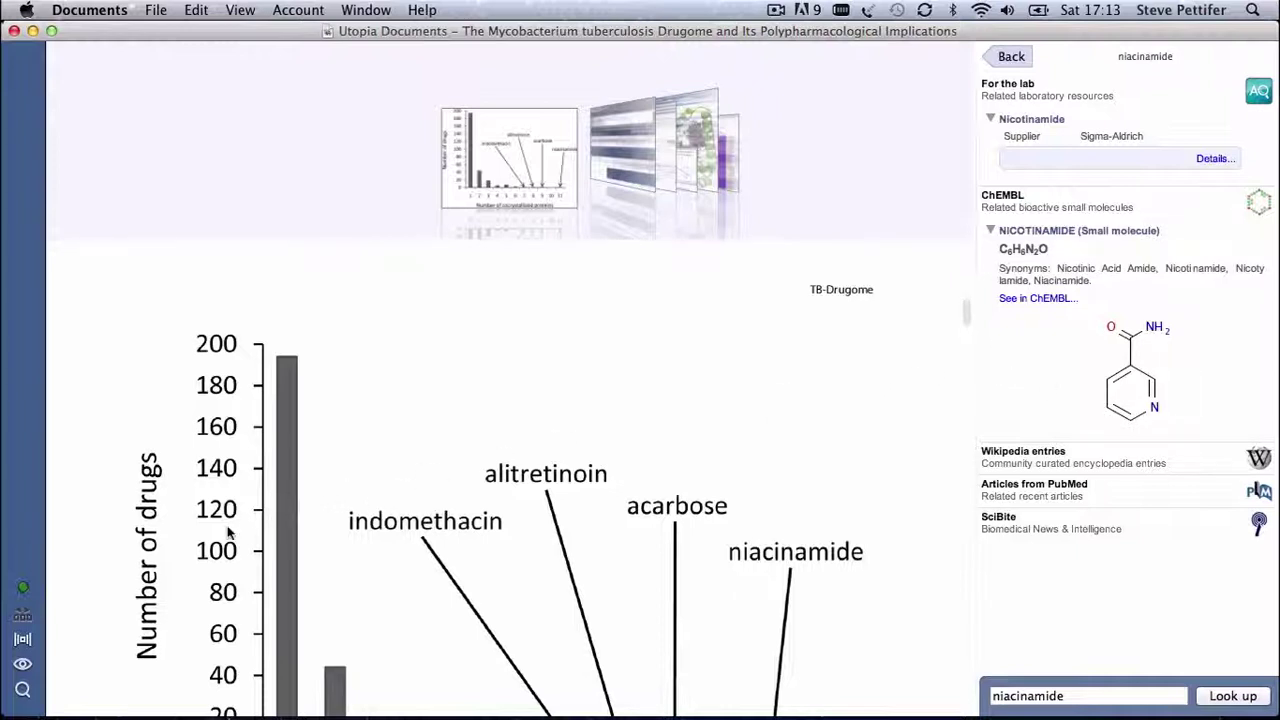
Go to page six through the page thumbnails and turn Table 1 into an interactive scatter plot.
mouse_move(64, 620)
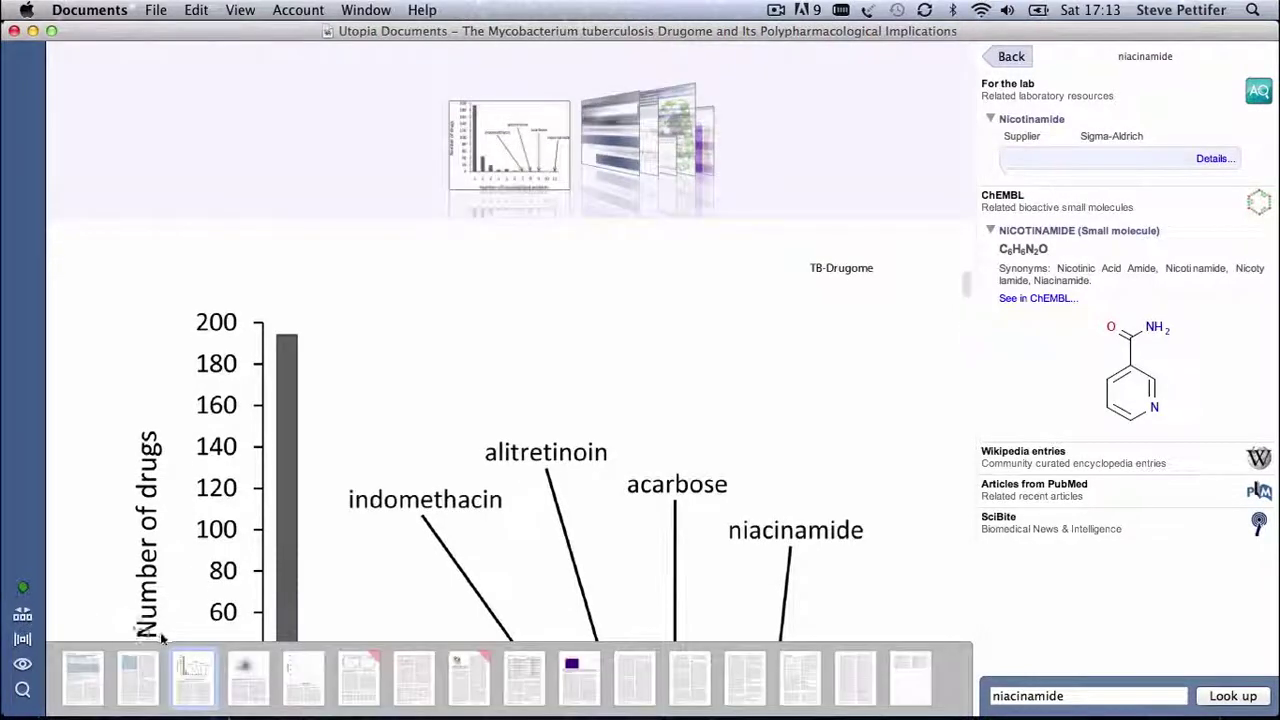
click(371, 690)
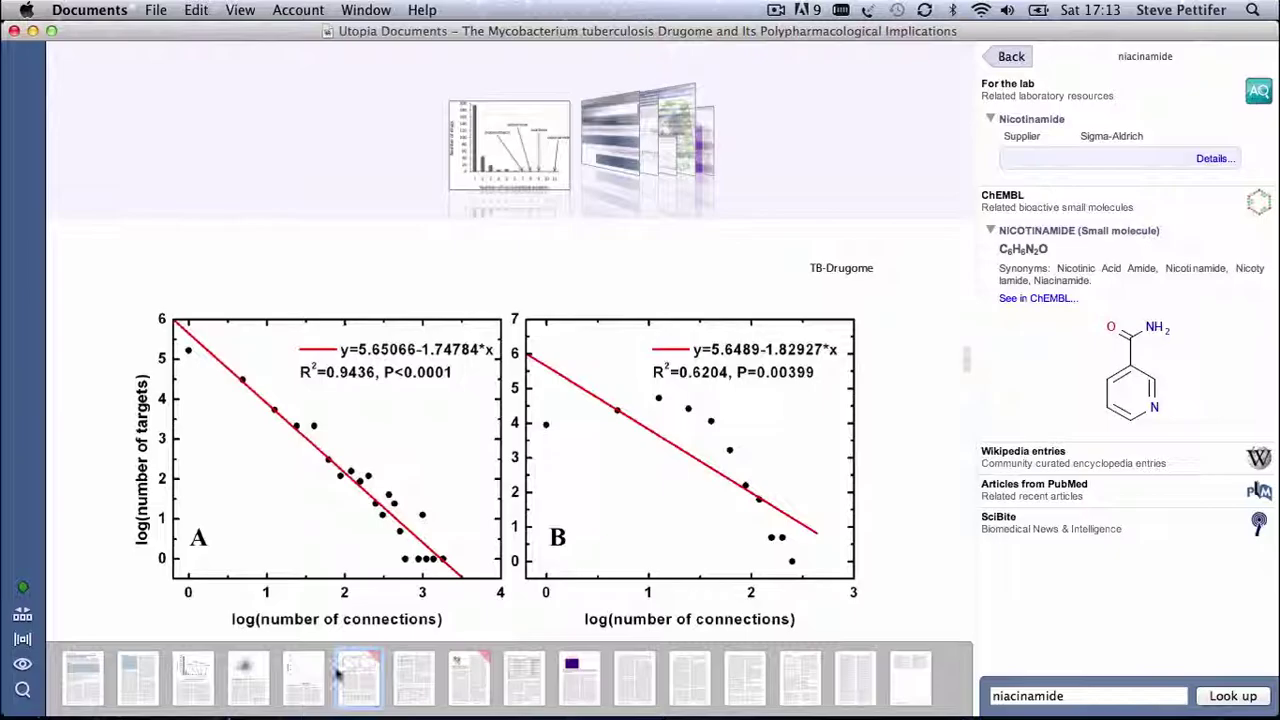
scroll(23, 645, down, 5)
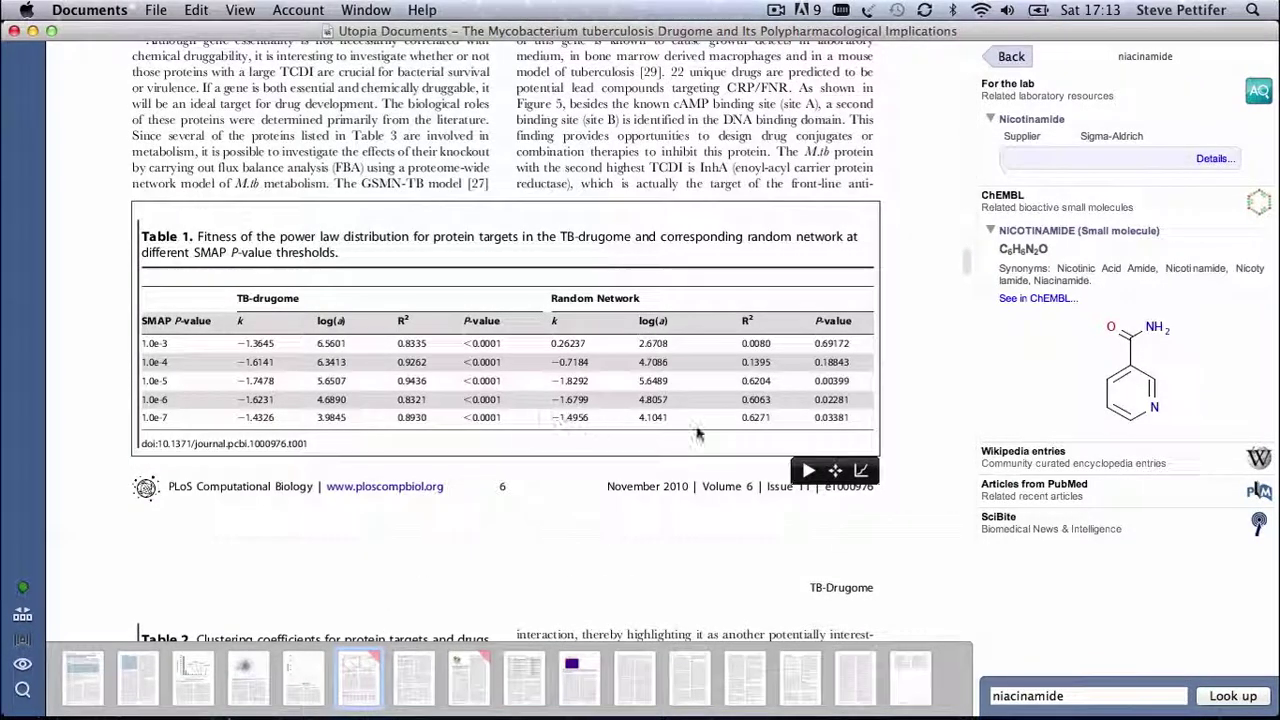
click(808, 471)
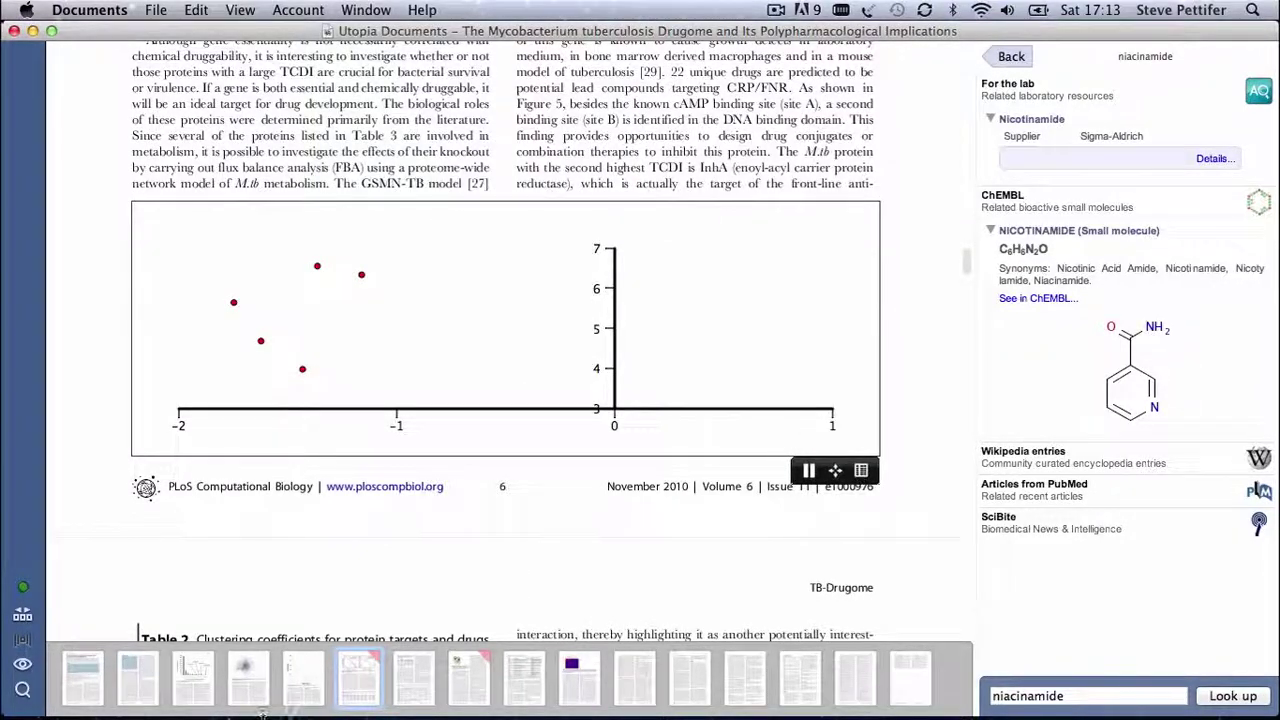
Activate the interactive protein structure of Figure 5 on page eight and read the discussion attached to its caption.
click(460, 694)
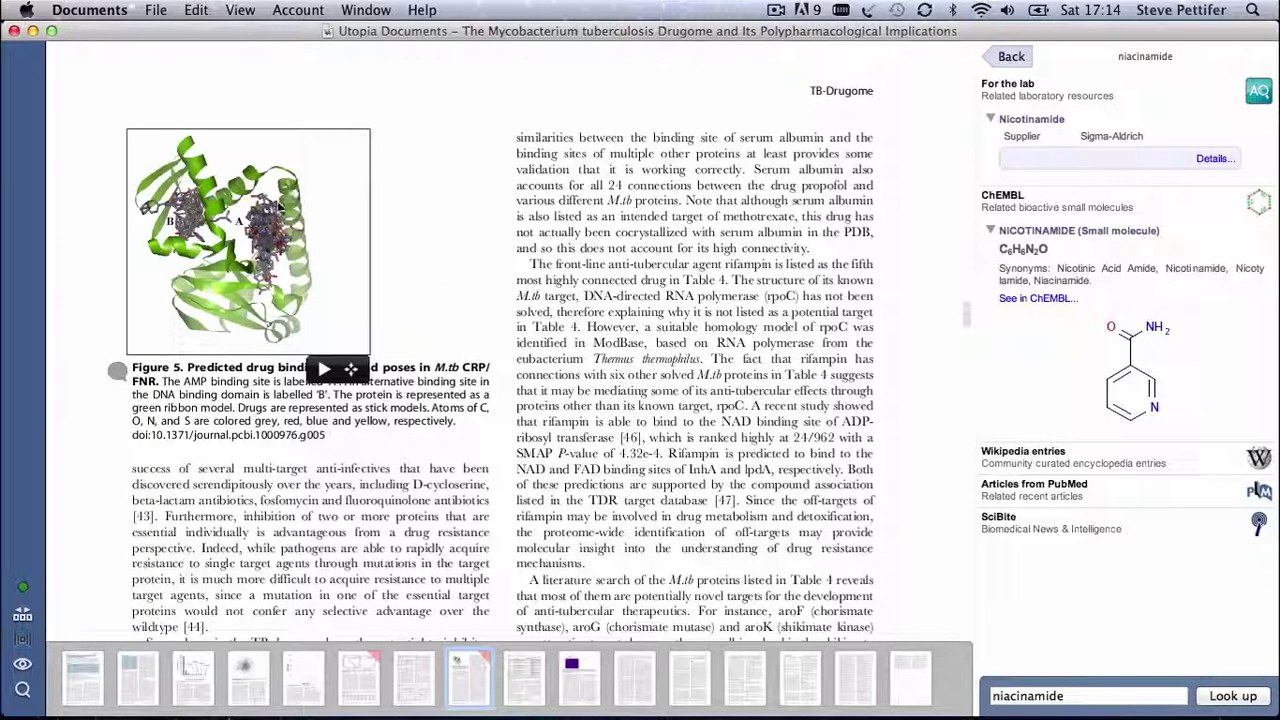
click(325, 370)
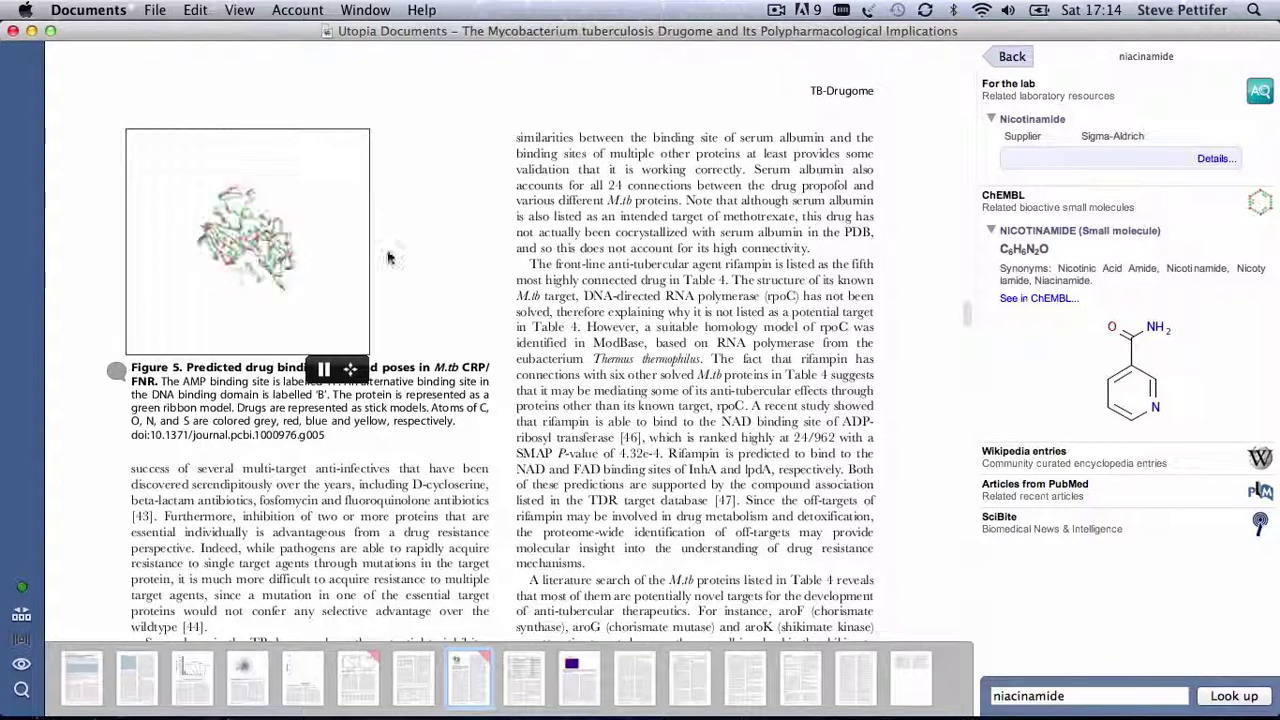
click(114, 373)
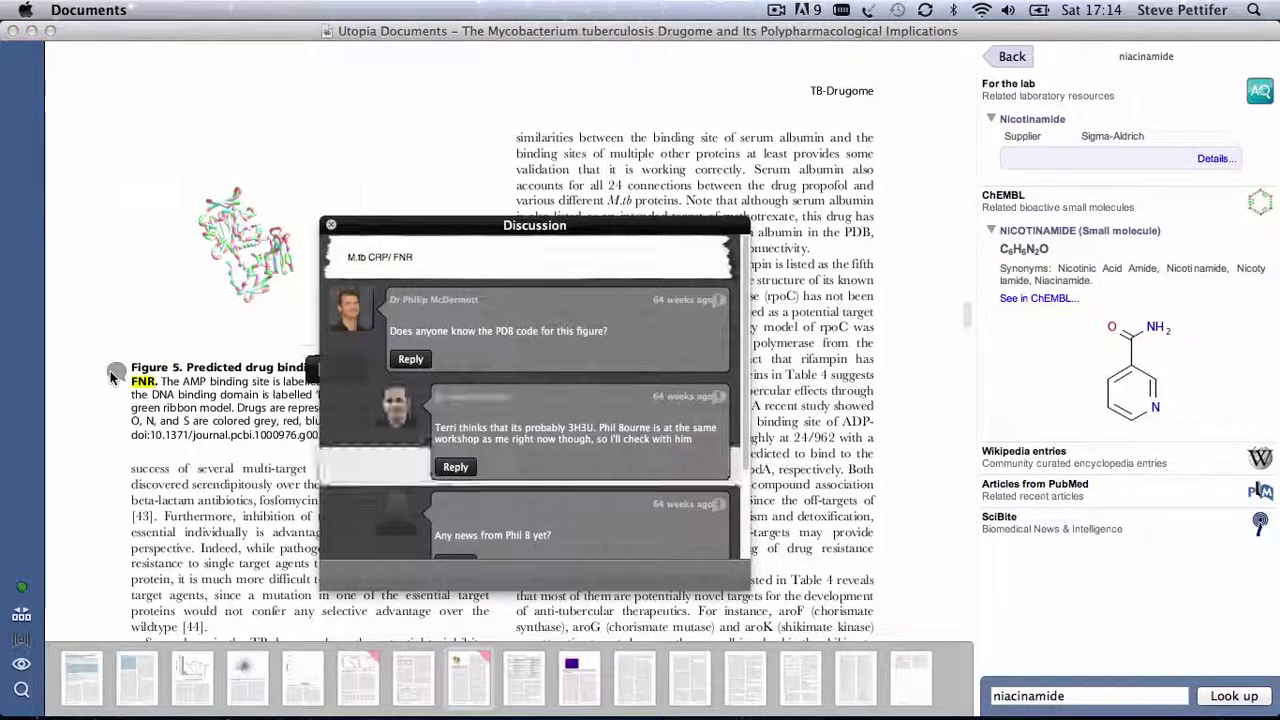
scroll(745, 312, down, 3)
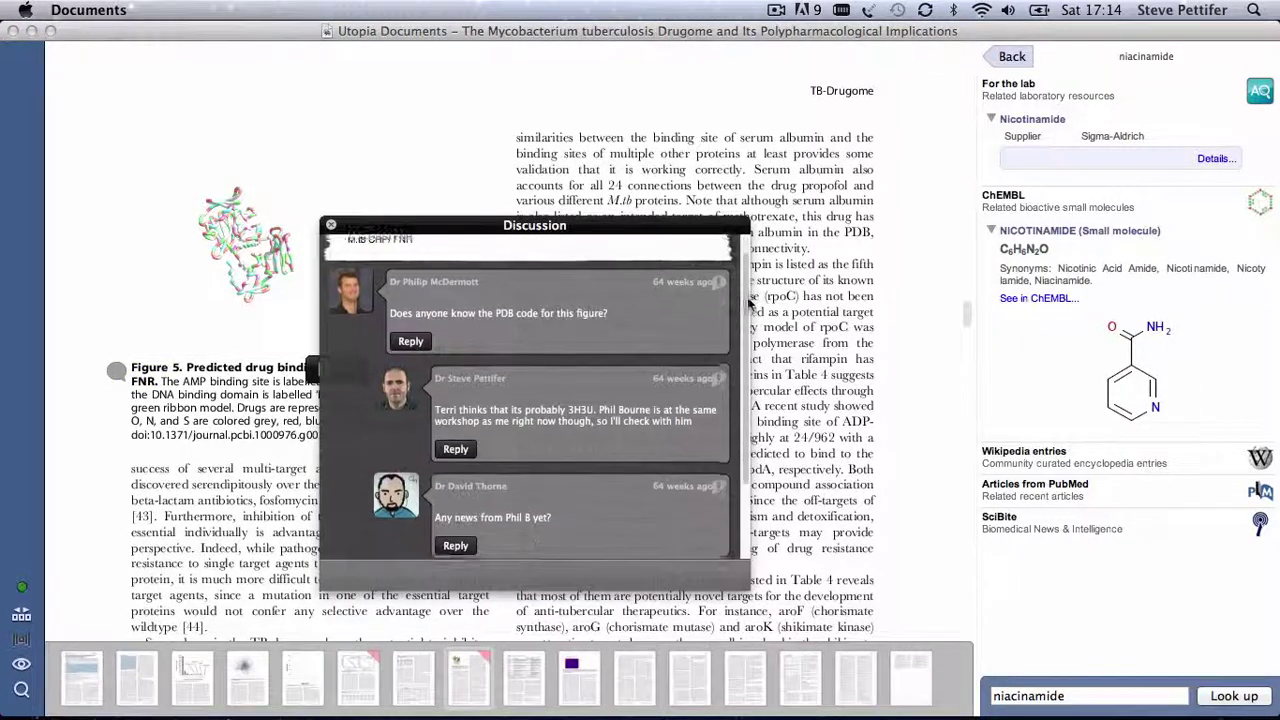